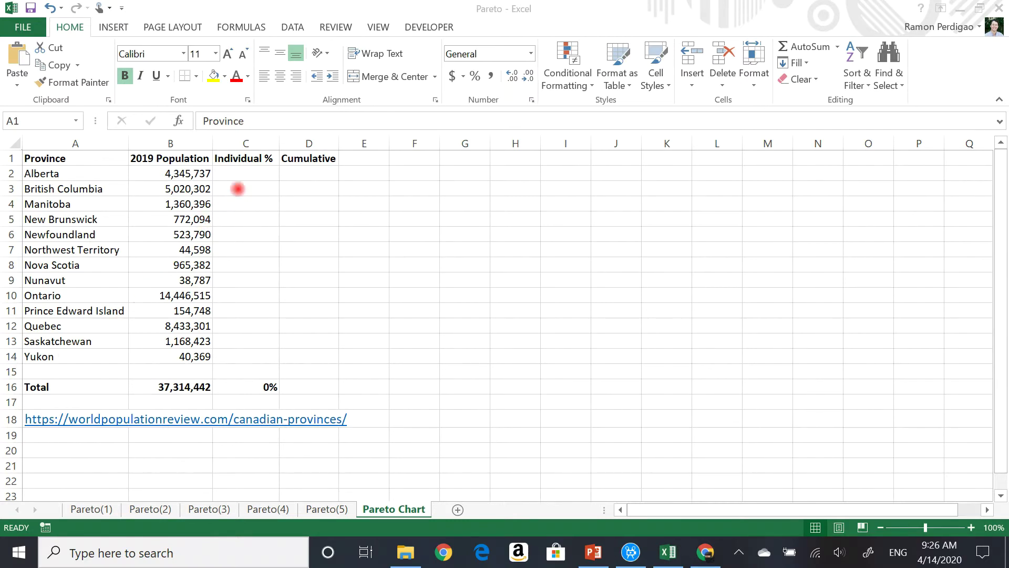
Step: Enter =B2/$B$16 in C2 so Alberta's share of the total shows 11.6%
left_click(258, 170)
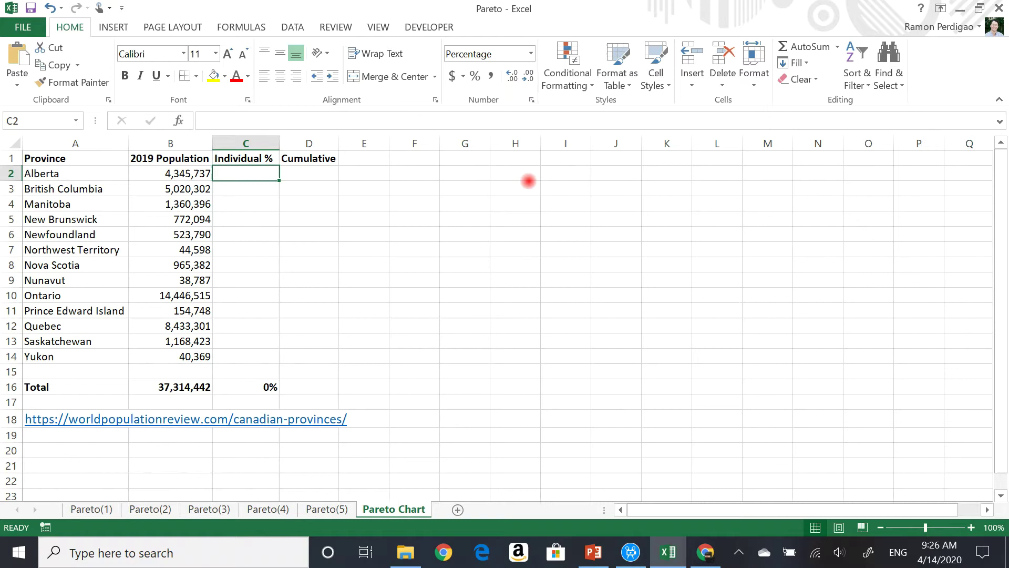
type("=")
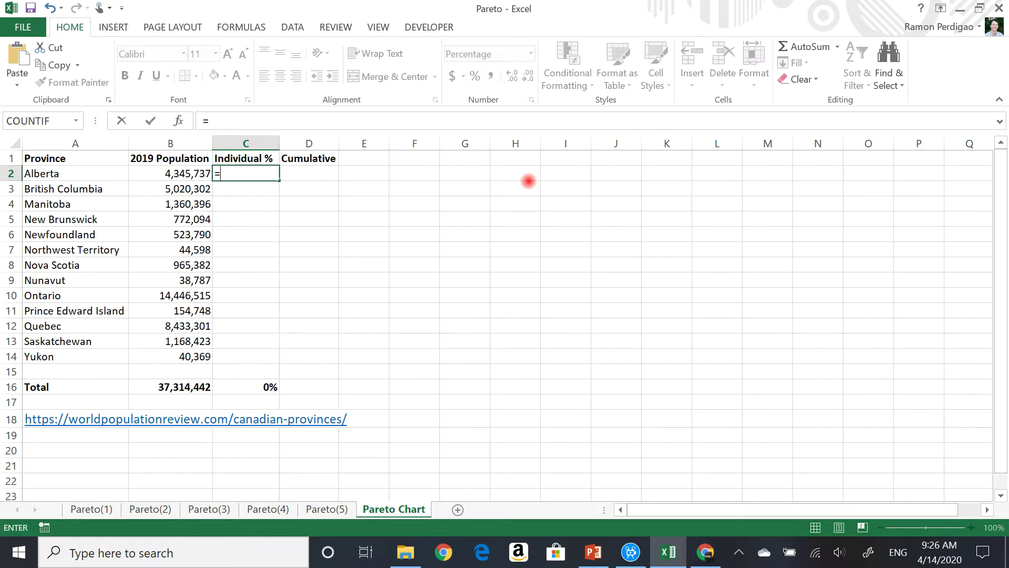
left_click(189, 172)
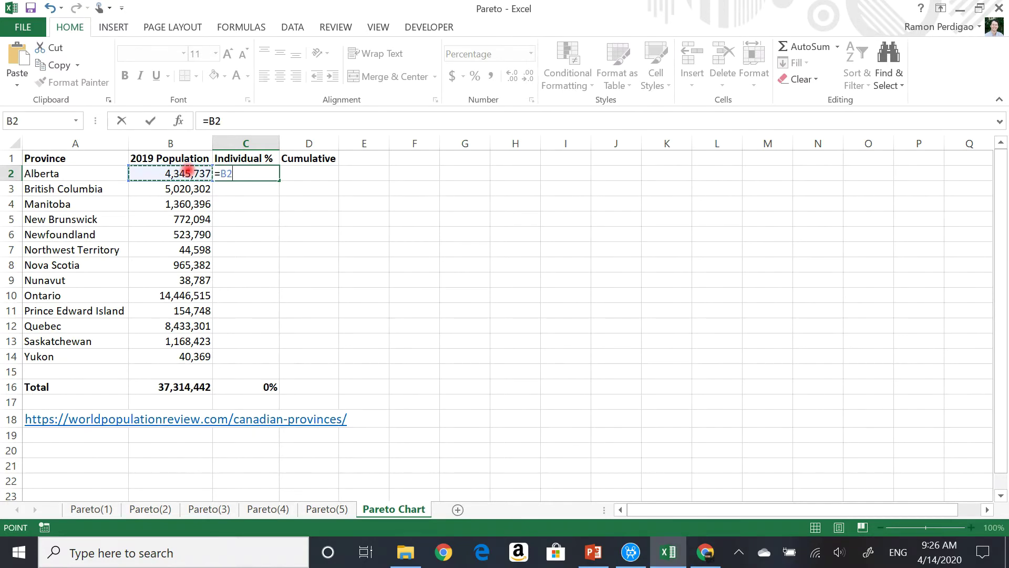
type("/")
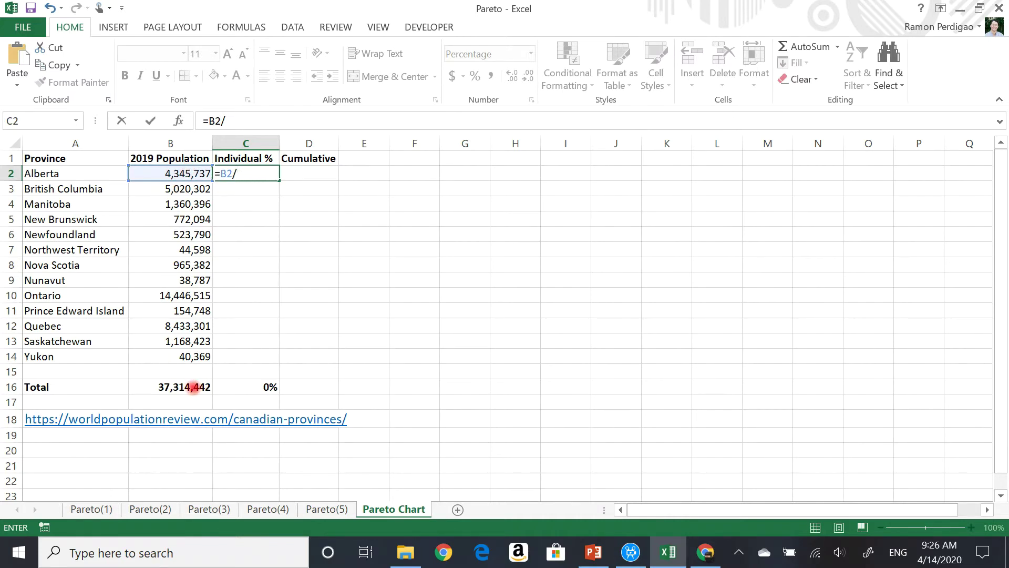
left_click(193, 388)
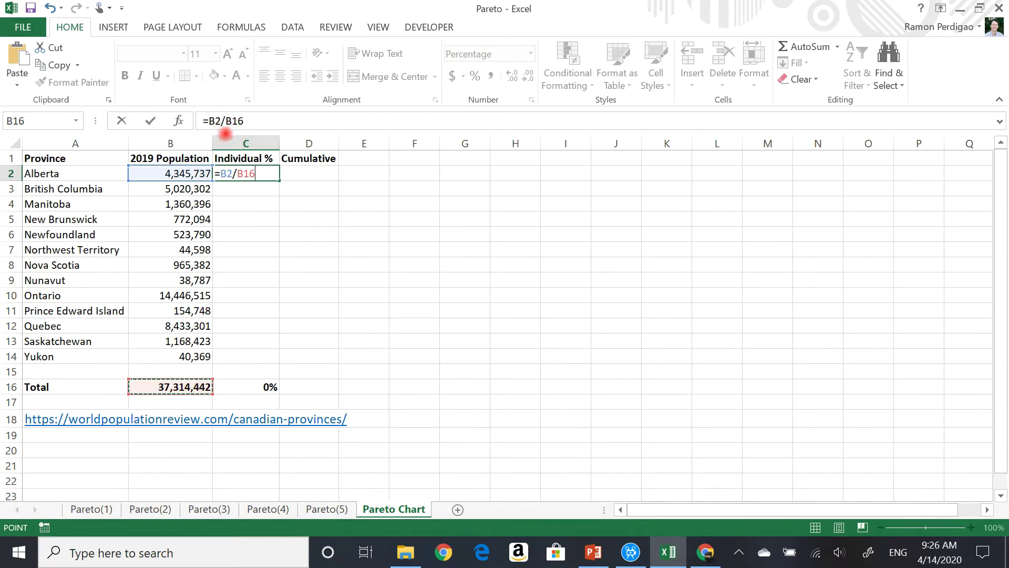
left_click(232, 122)
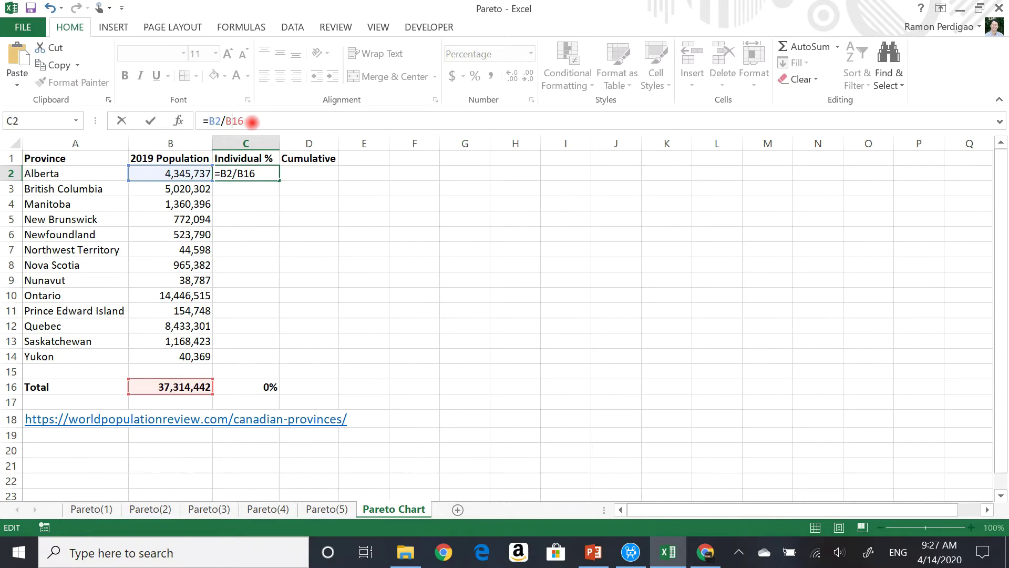
key("F4")
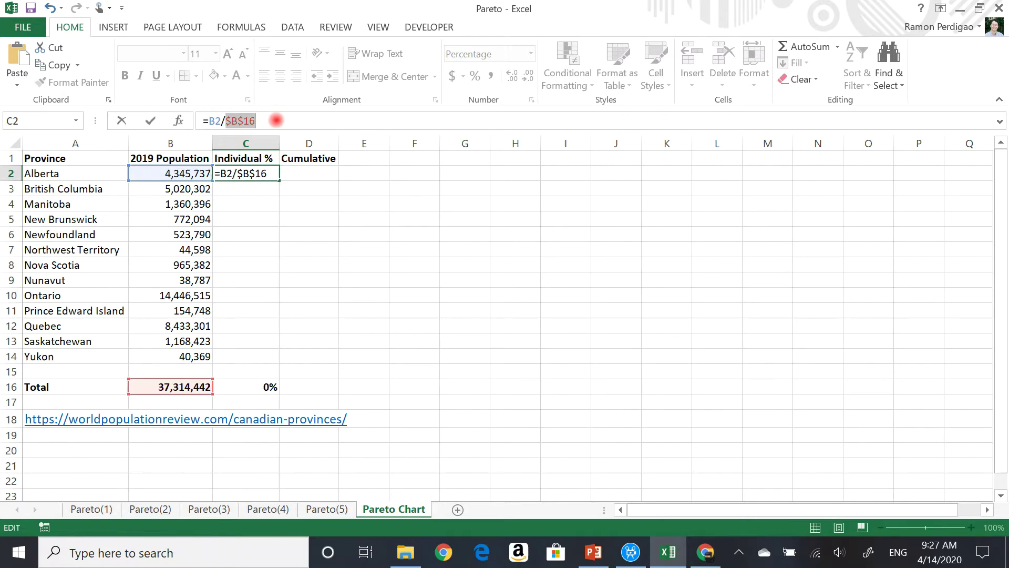
left_click(276, 120)
key("Return")
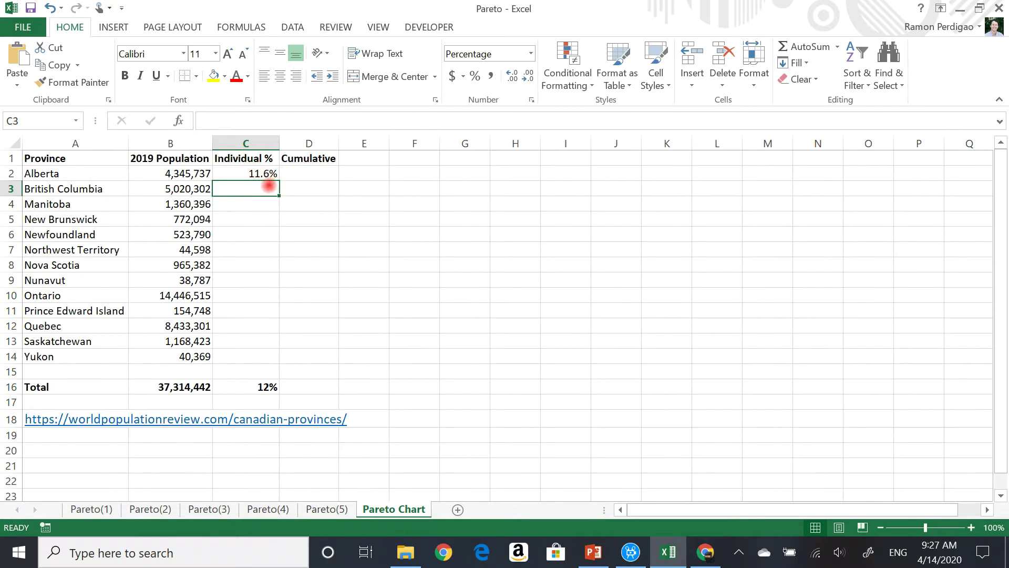
left_click(256, 173)
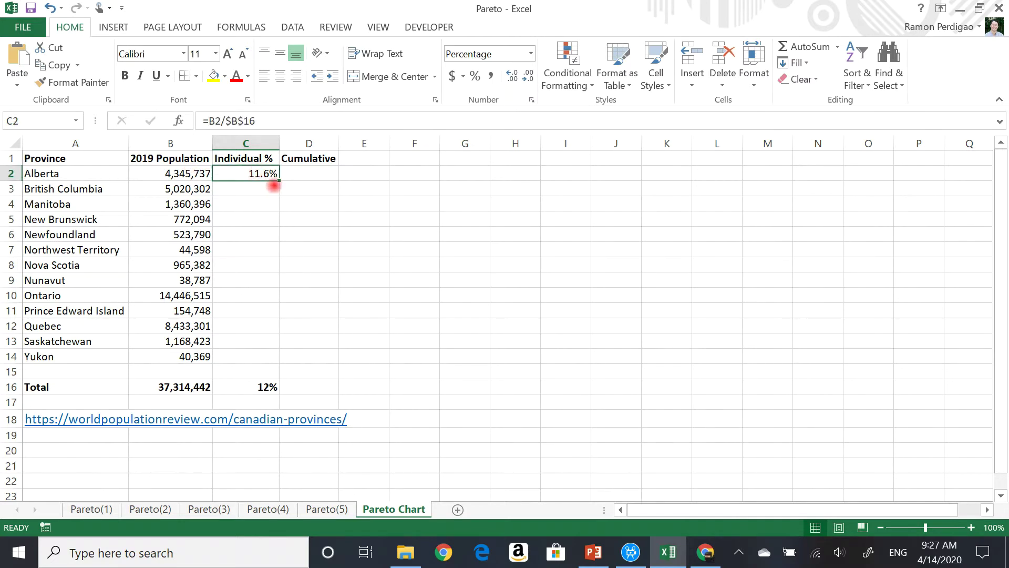
Step: Fill C2's percentage formula down to C14 for every province
left_click_drag(279, 180, 269, 361)
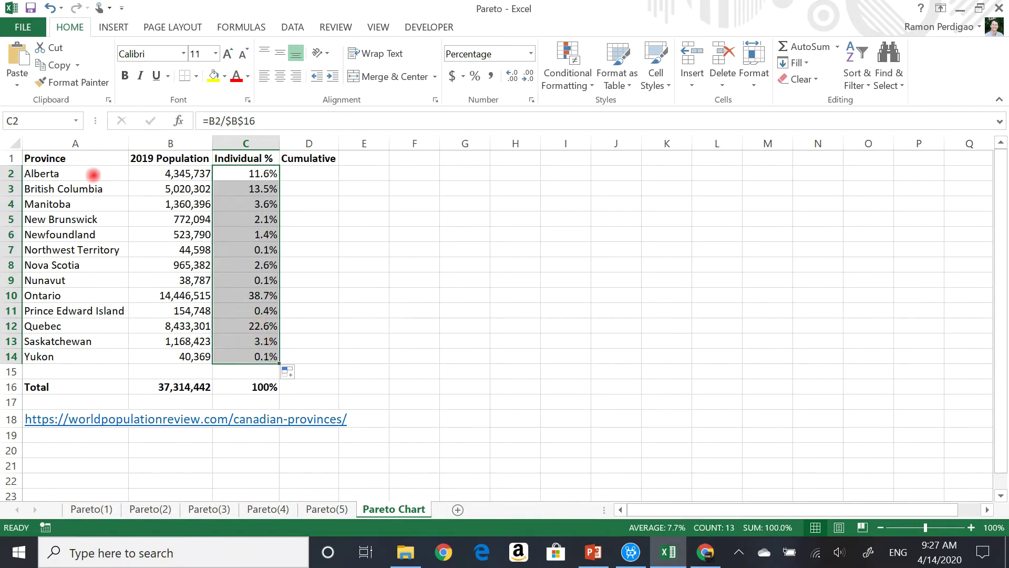
left_click(237, 174)
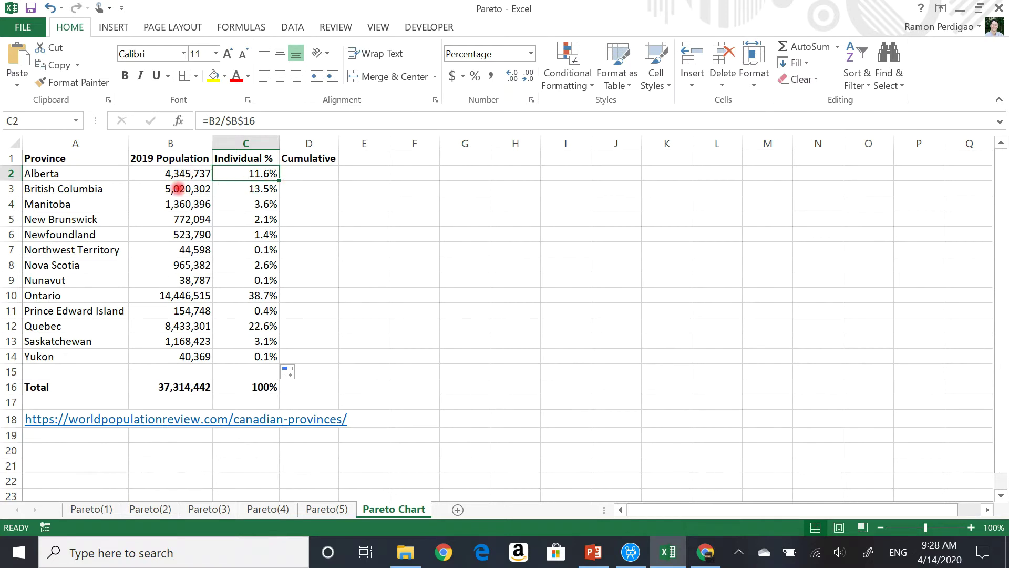
Step: Sort A2:C14 by Column B, largest to smallest, so Ontario comes first
left_click(49, 173)
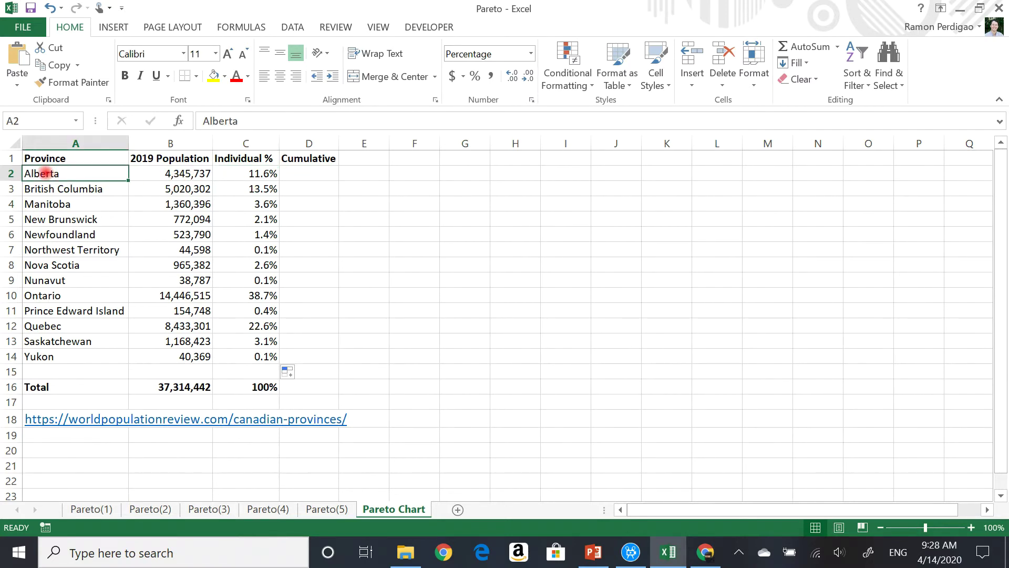
left_click_drag(115, 172, 266, 357)
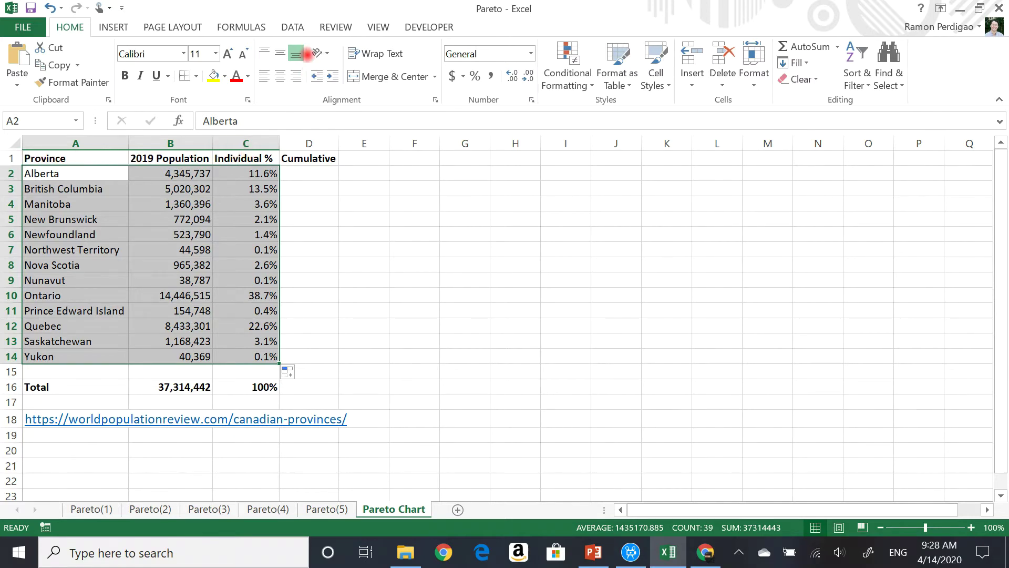
left_click(293, 27)
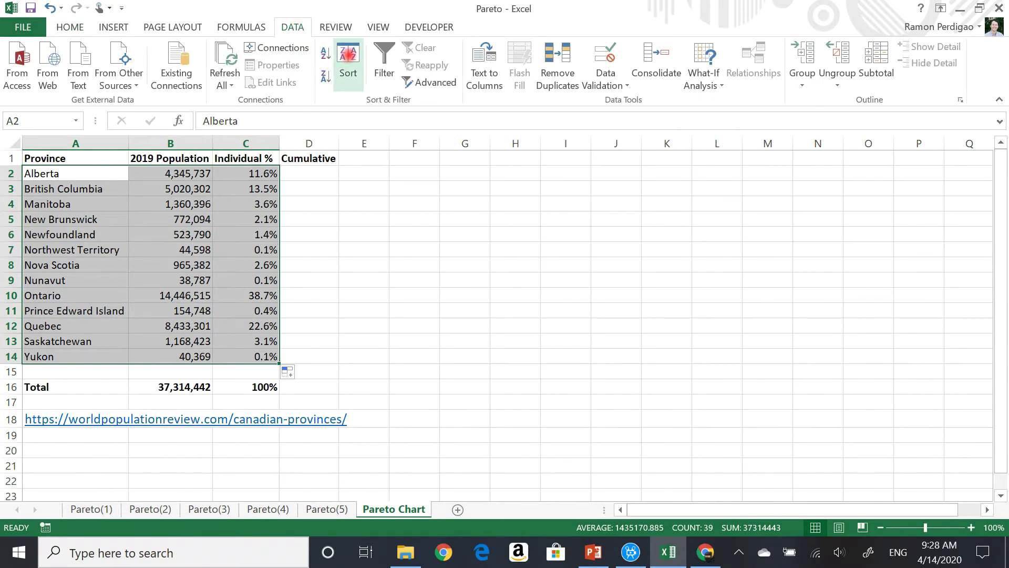
left_click(348, 55)
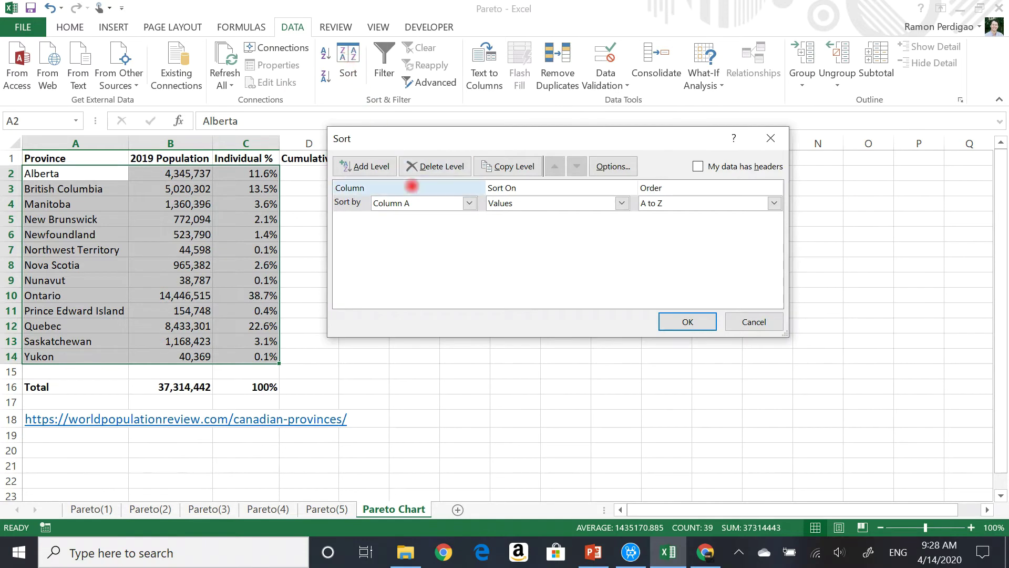
left_click(468, 203)
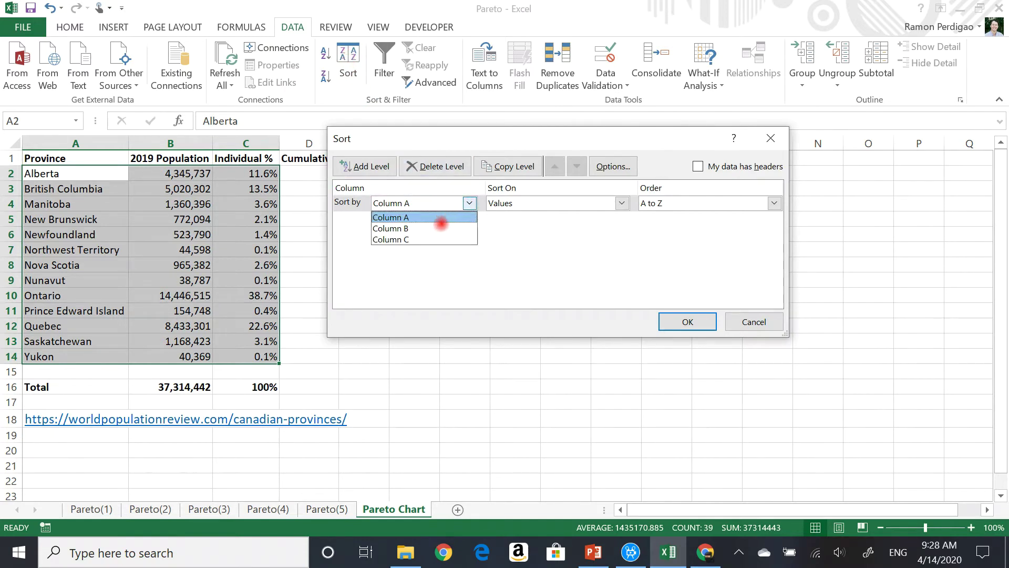
left_click(439, 226)
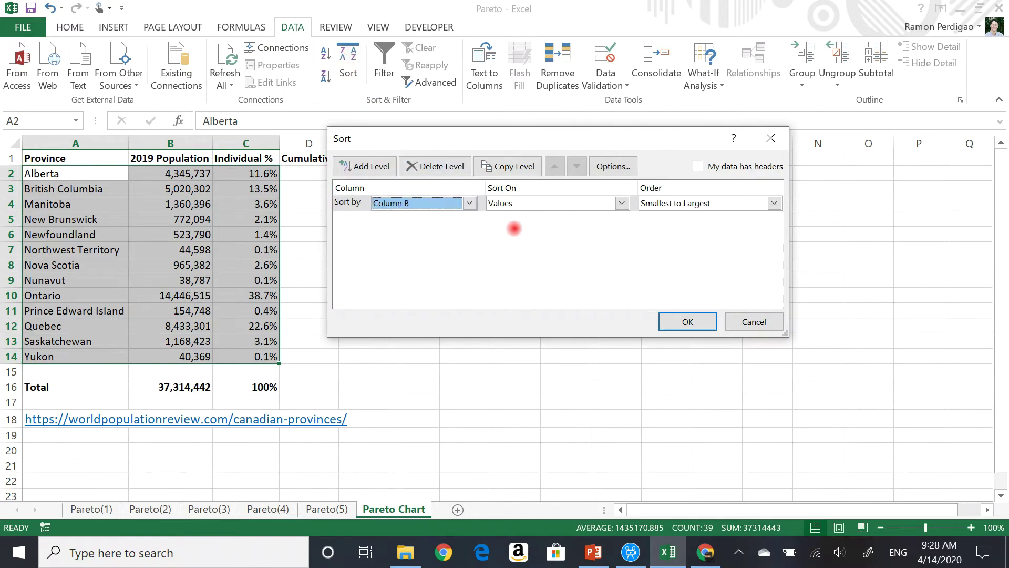
left_click(768, 206)
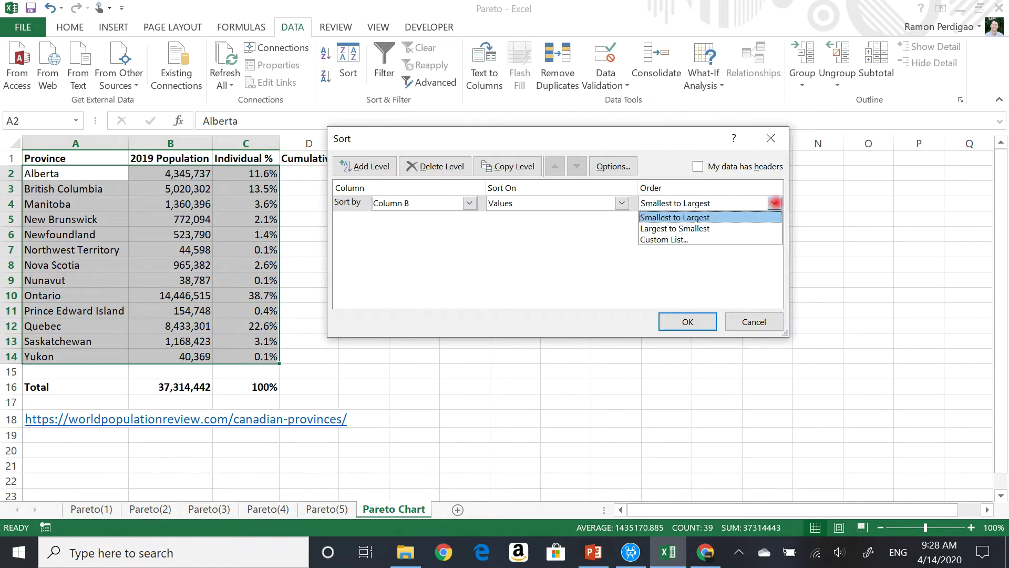
left_click(738, 225)
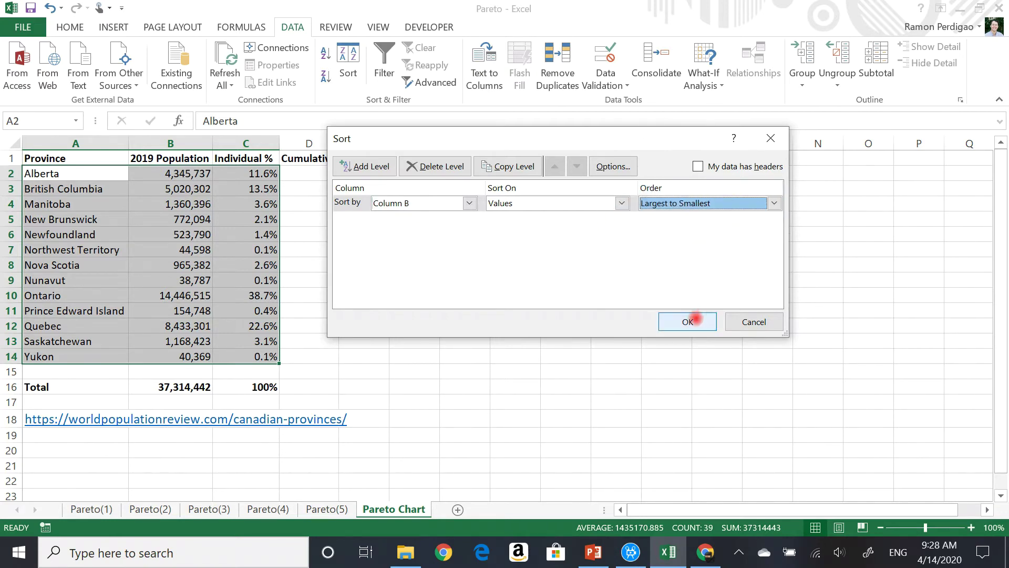
left_click(688, 319)
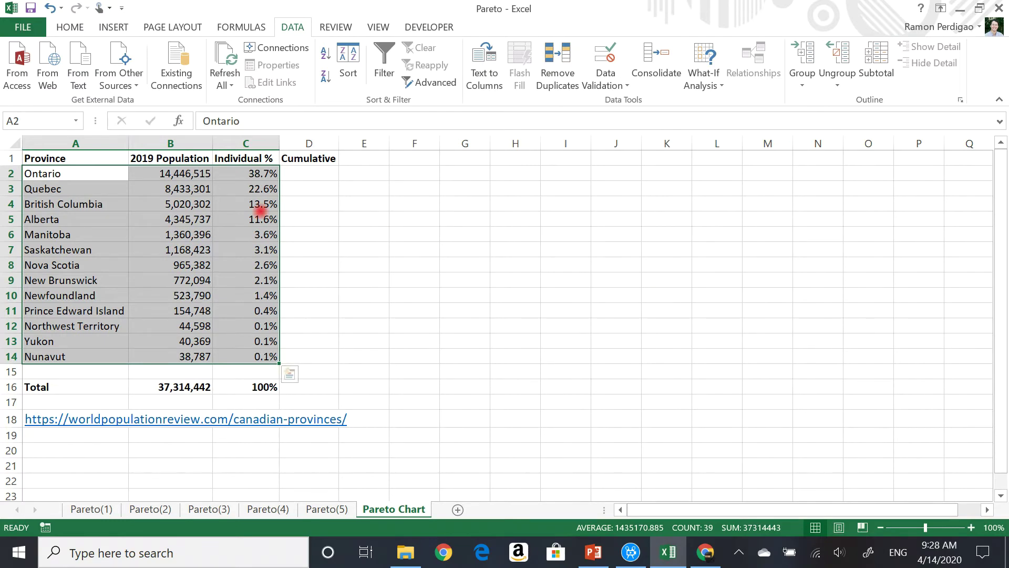
left_click(82, 177)
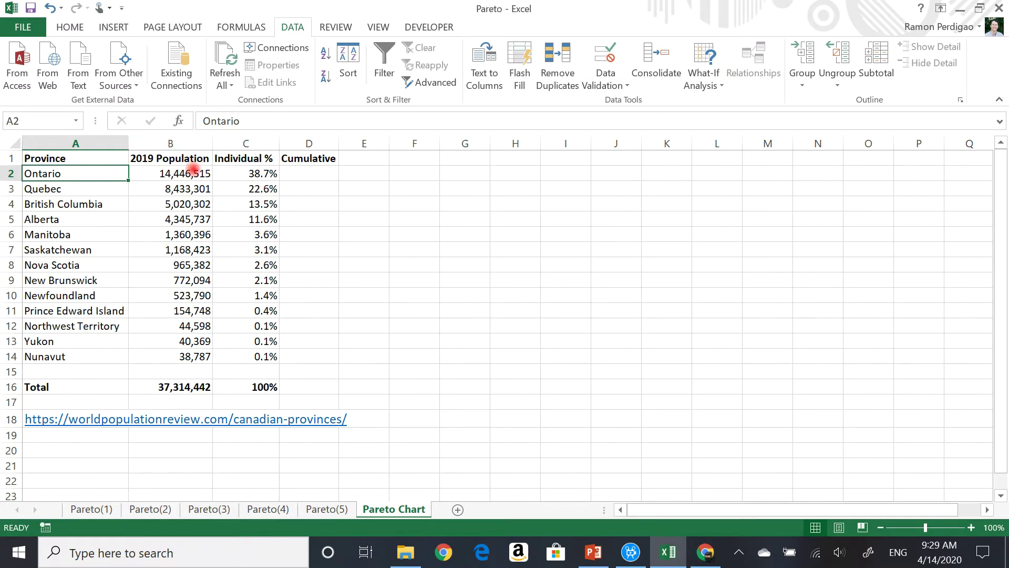
Step: Enter =C2 in D2 so Ontario's cumulative share reads 38.7%
left_click(326, 171)
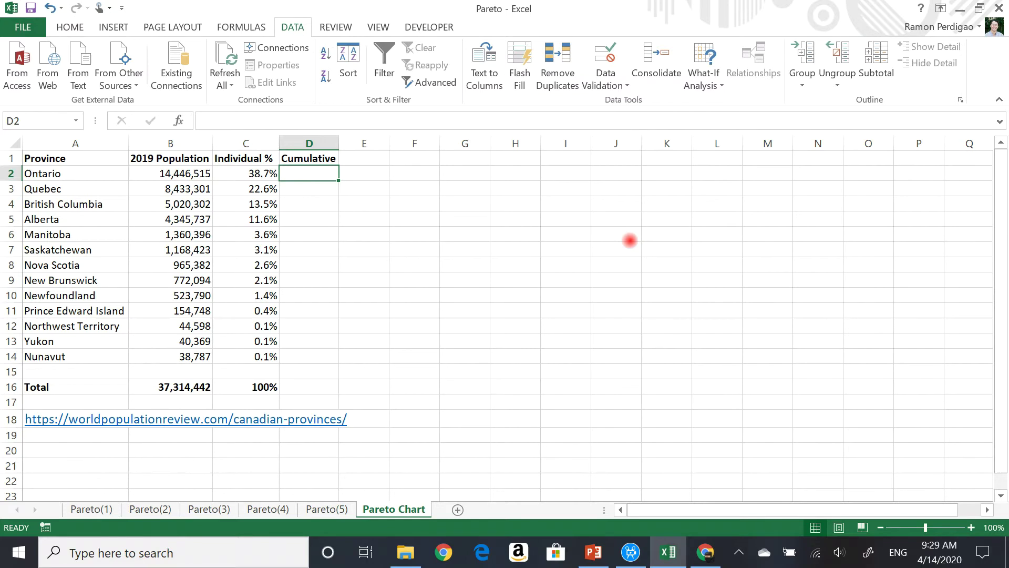
type("=")
key("Left")
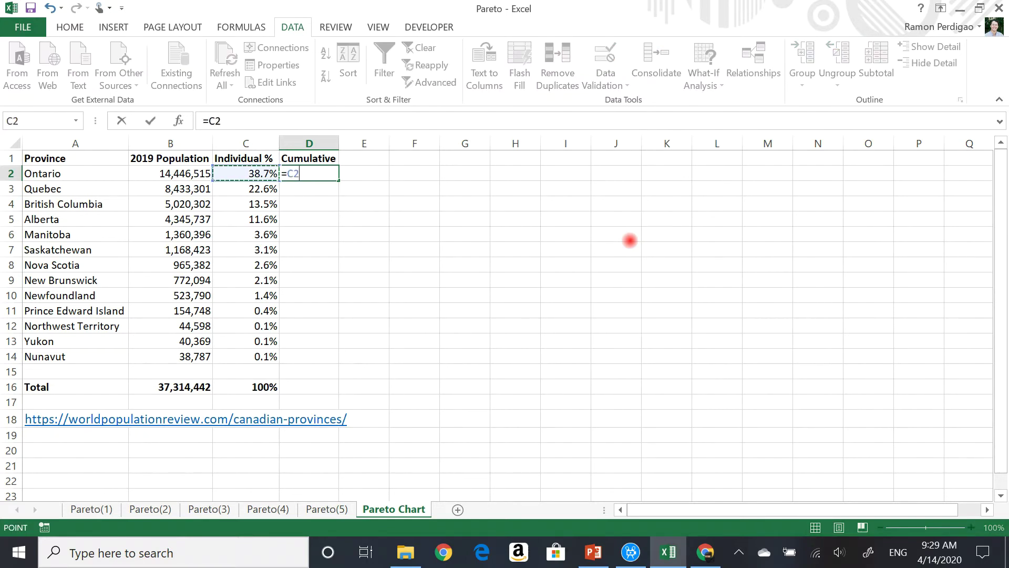
key("Return")
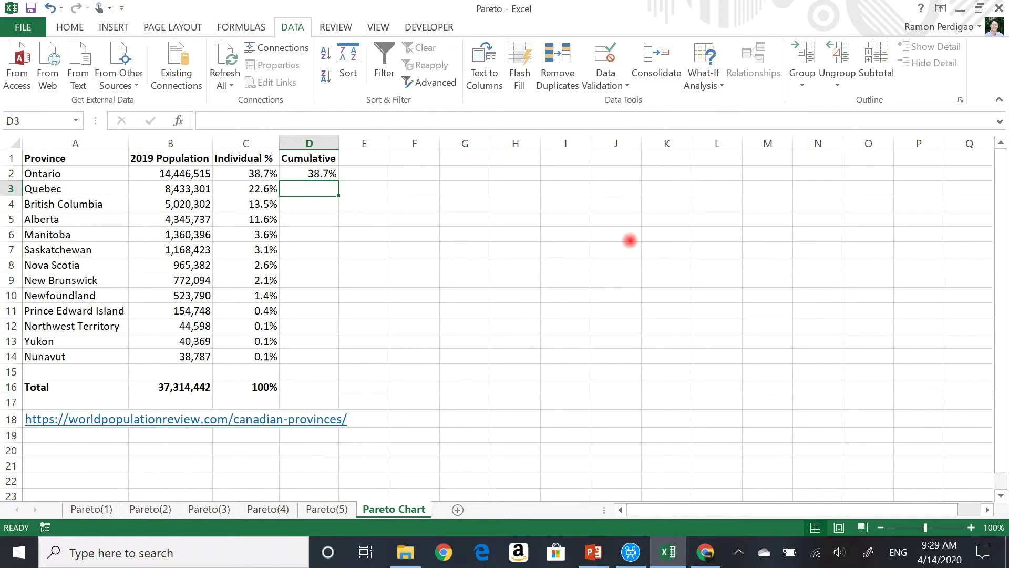
Step: Enter =C3+D2 in D3 for Quebec's 61.3% running total, checking C2:C3's sum
type("=")
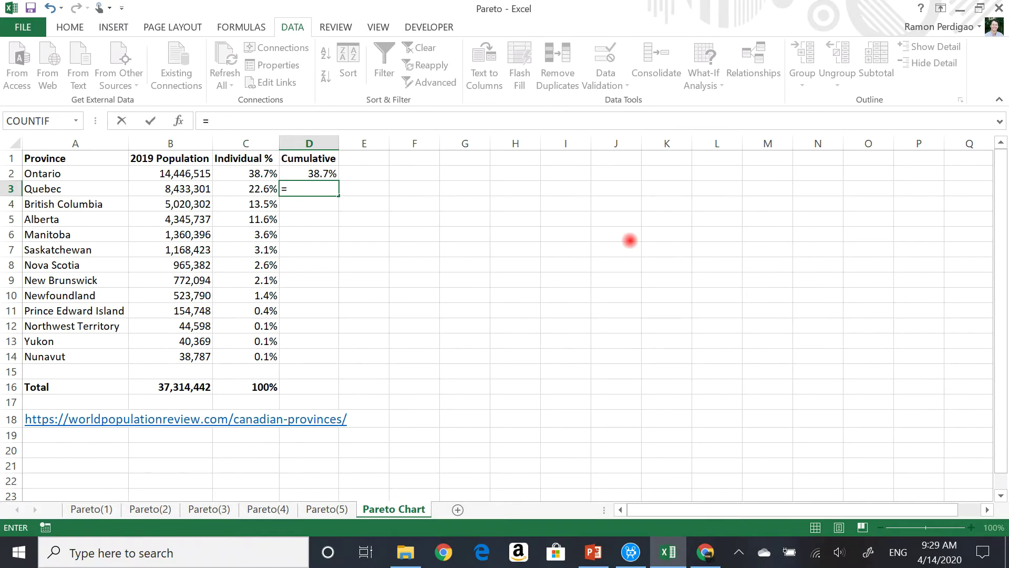
key("Left")
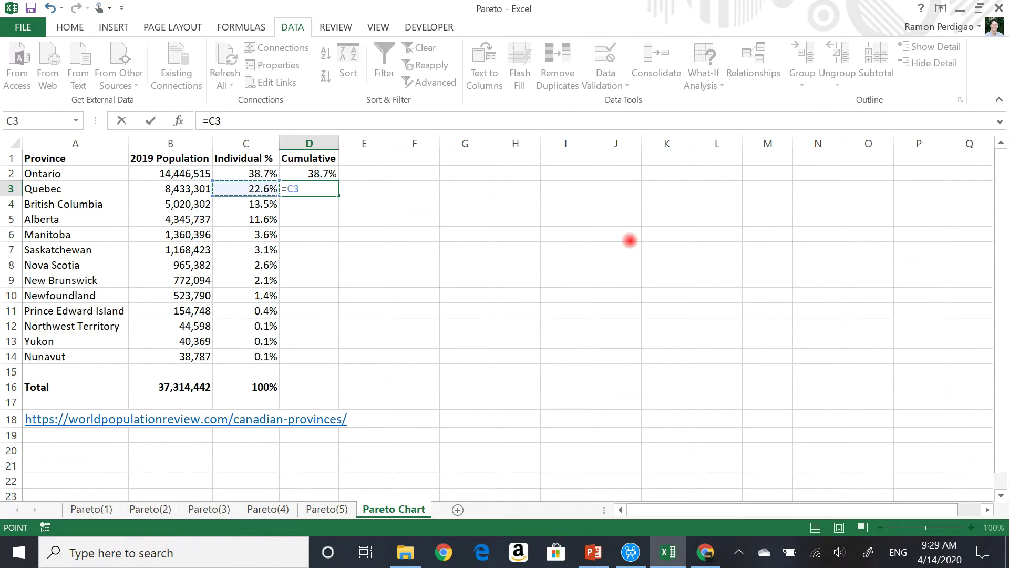
type("+")
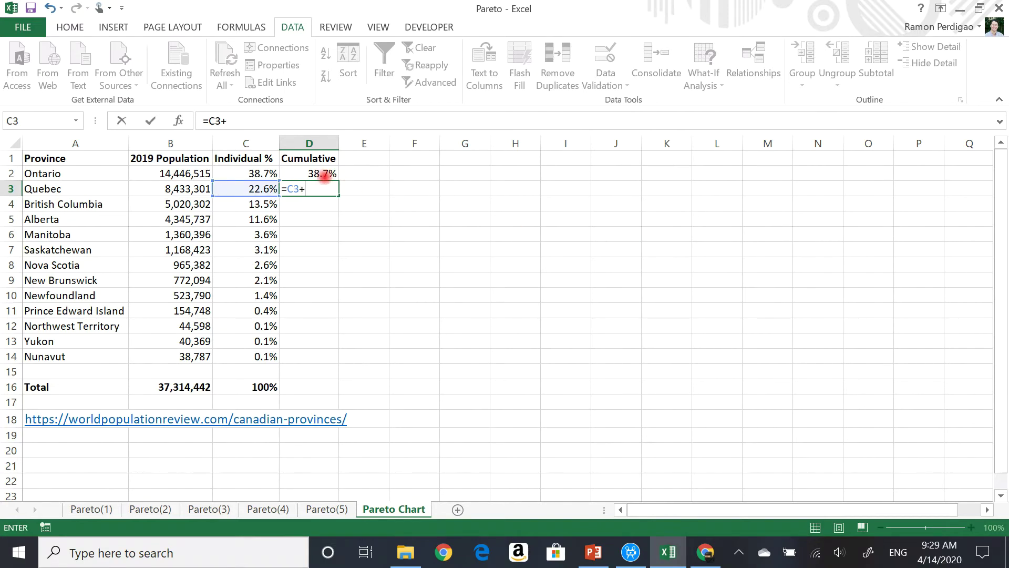
left_click(318, 173)
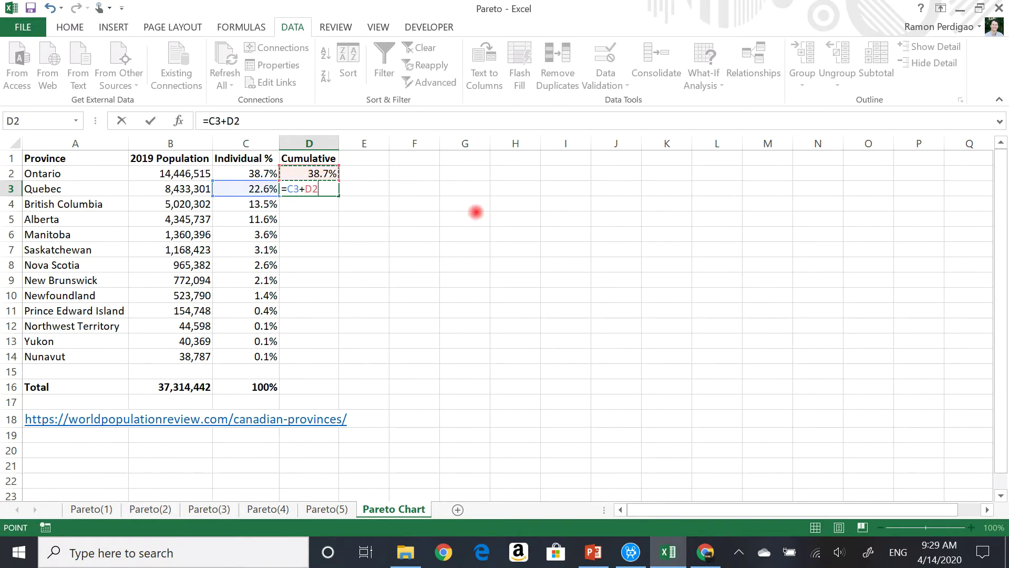
key("Return")
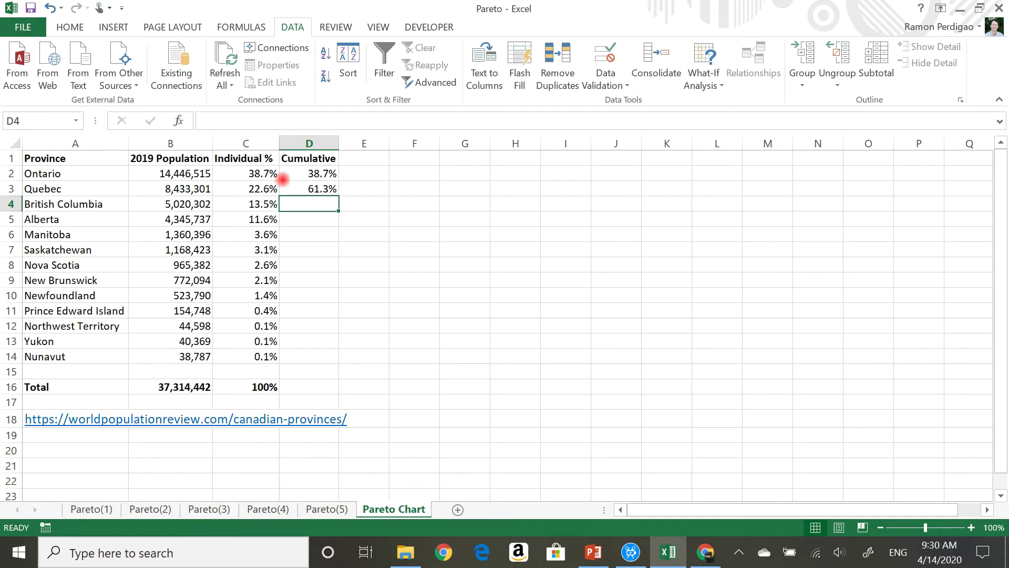
left_click(261, 174)
left_click_drag(260, 179, 258, 189)
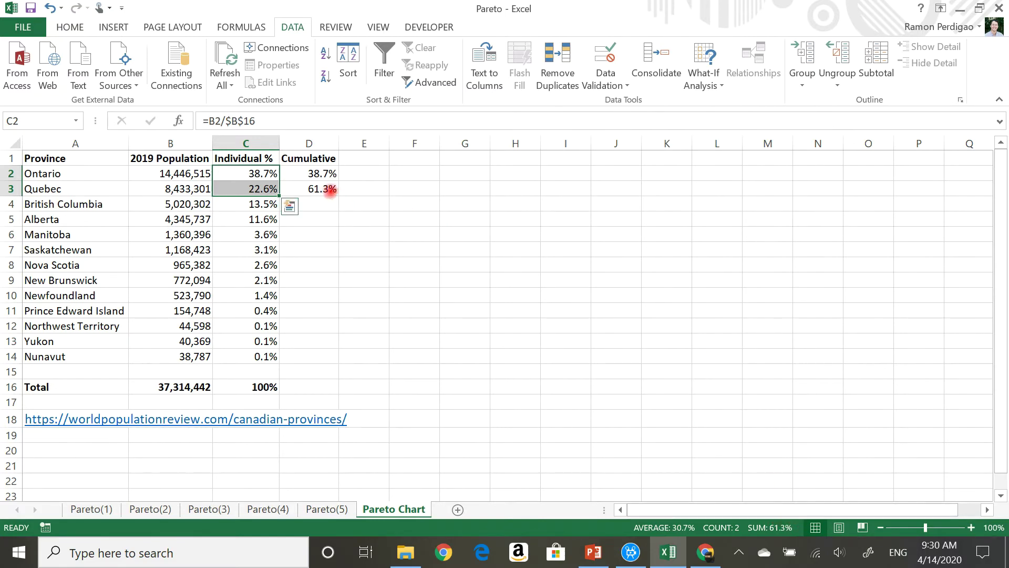
left_click(330, 191)
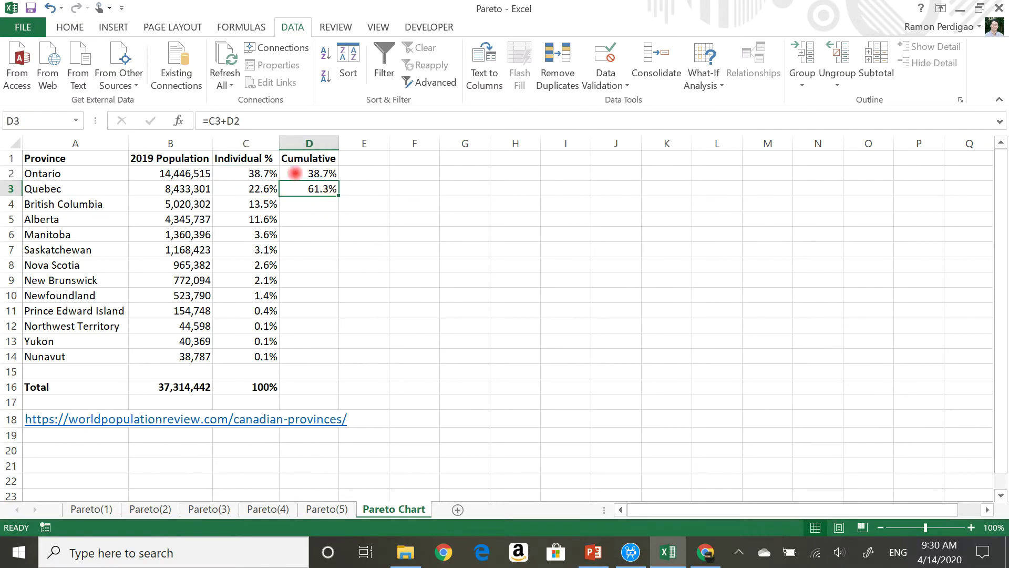
Step: Copy D3's running total down to D14, reaching 100.0%, then select province names A2:A14
left_click_drag(338, 196, 338, 363)
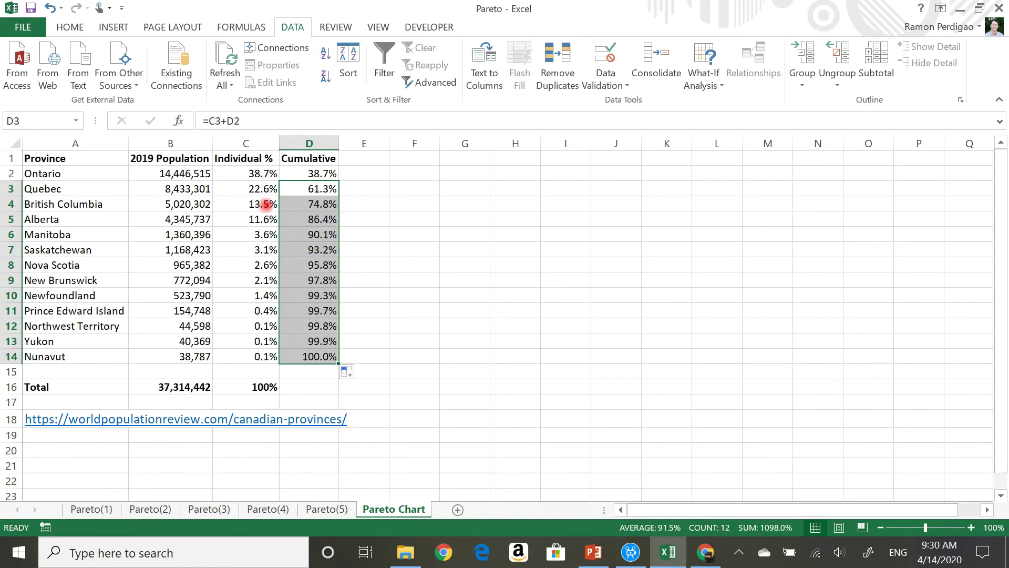
left_click(407, 235)
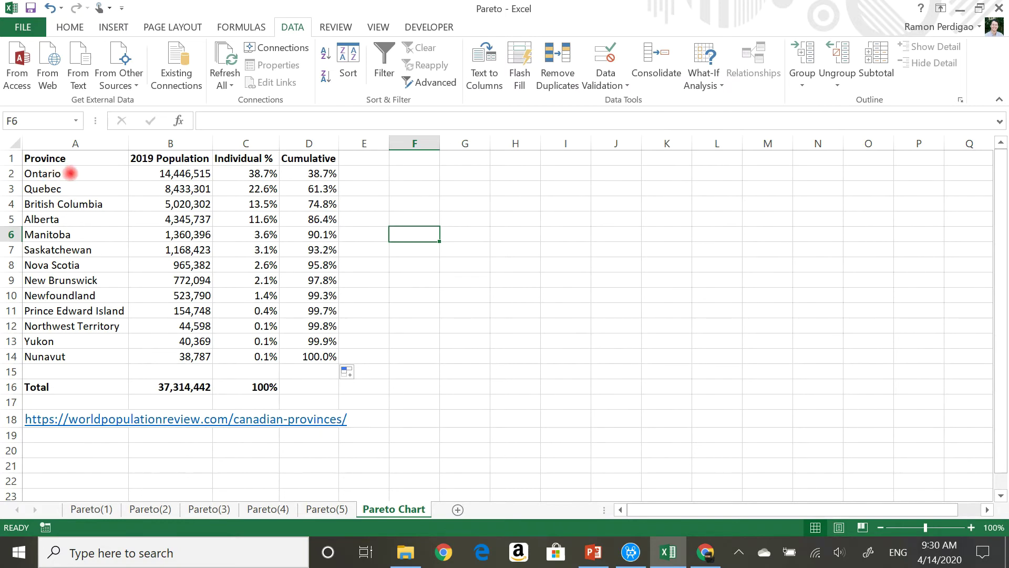
left_click_drag(70, 173, 88, 359)
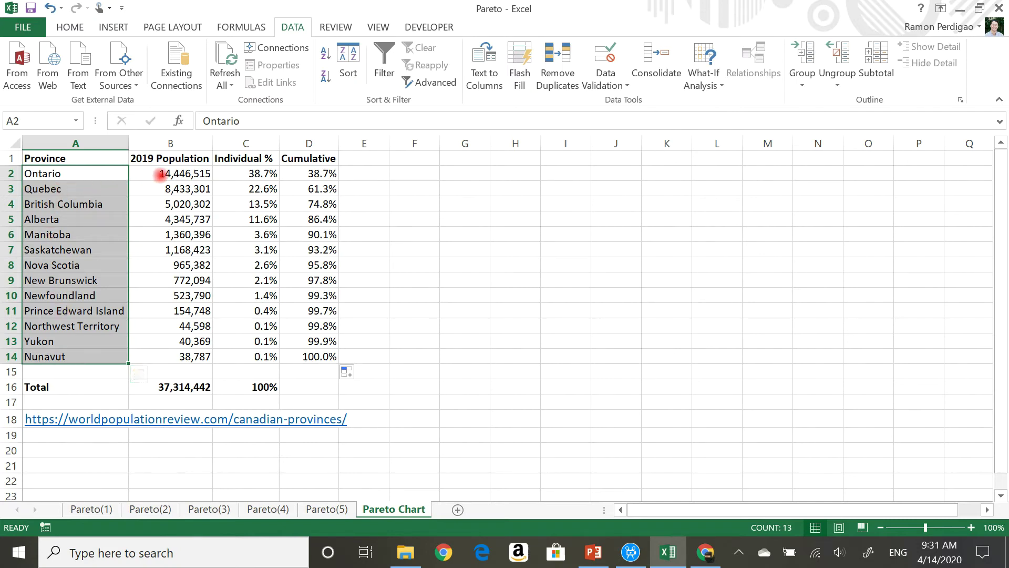
Step: Add populations B2:B14 and cumulative percentages D2:D14 to the province-name selection
left_click_drag(195, 173, 195, 356, "ctrl")
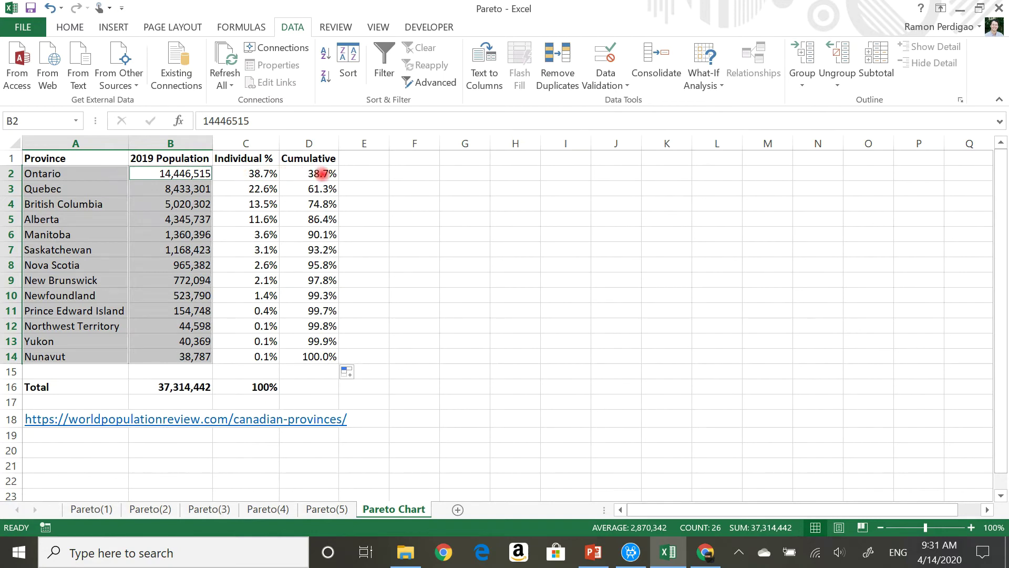
left_click_drag(323, 173, 327, 340)
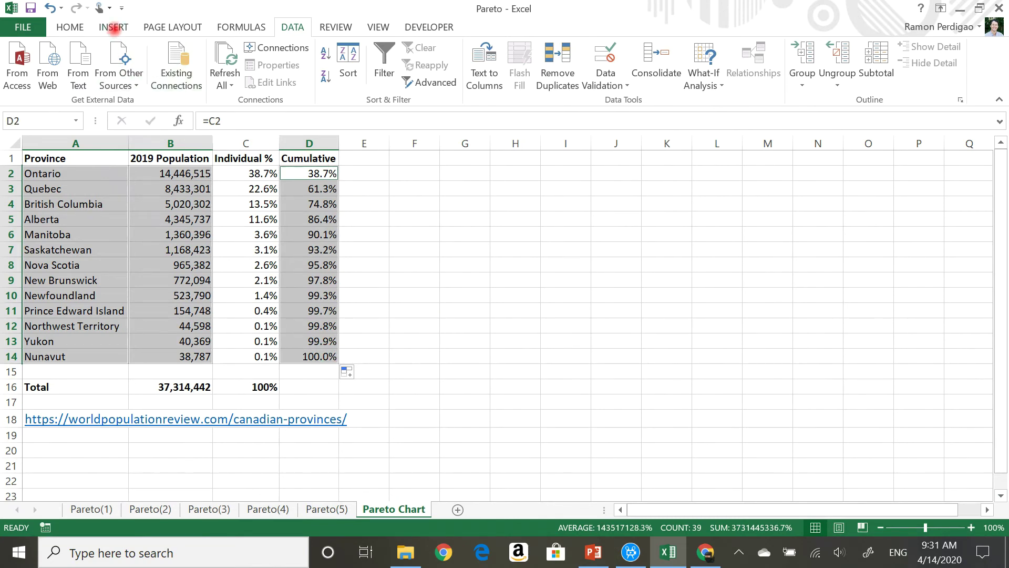
Step: Insert a Clustered Column – Line on Secondary Axis chart from Recommended Charts
left_click(113, 23)
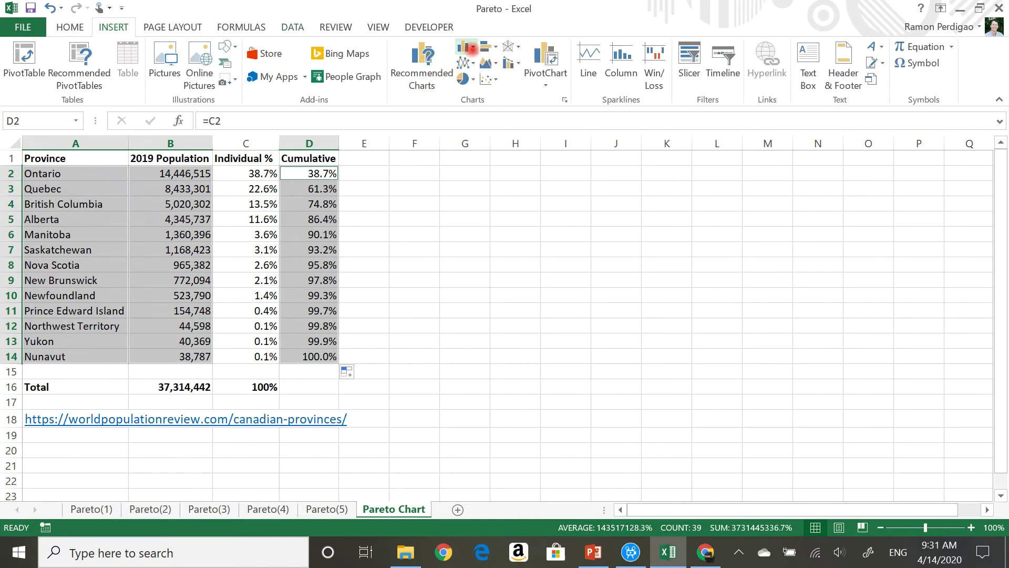
left_click(472, 48)
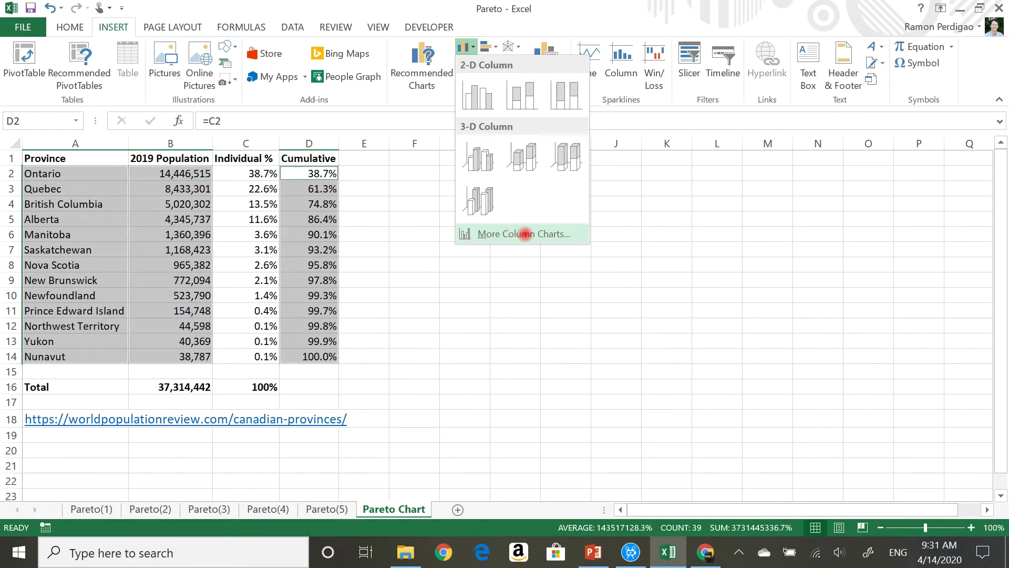
left_click(527, 234)
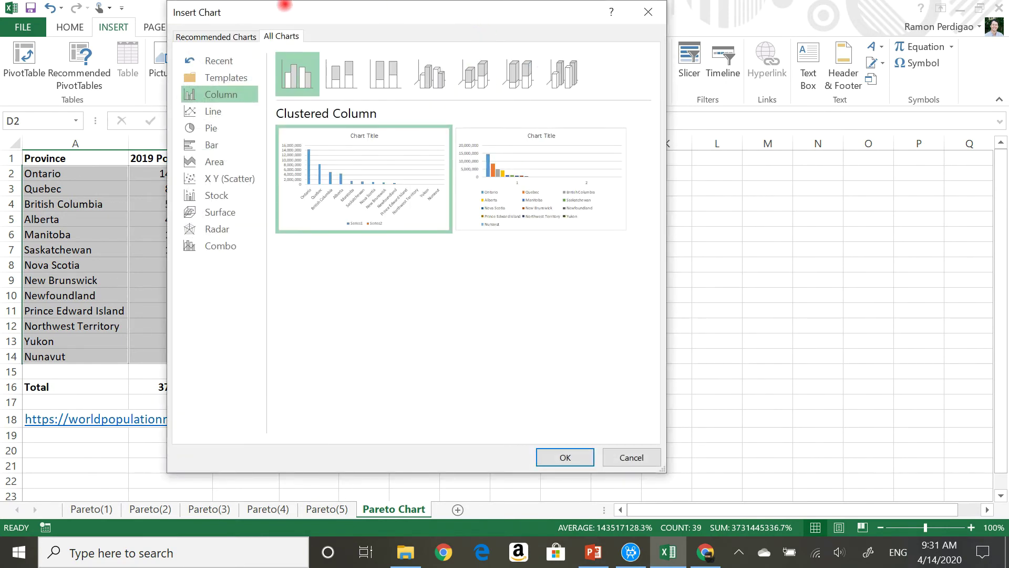
left_click(218, 36)
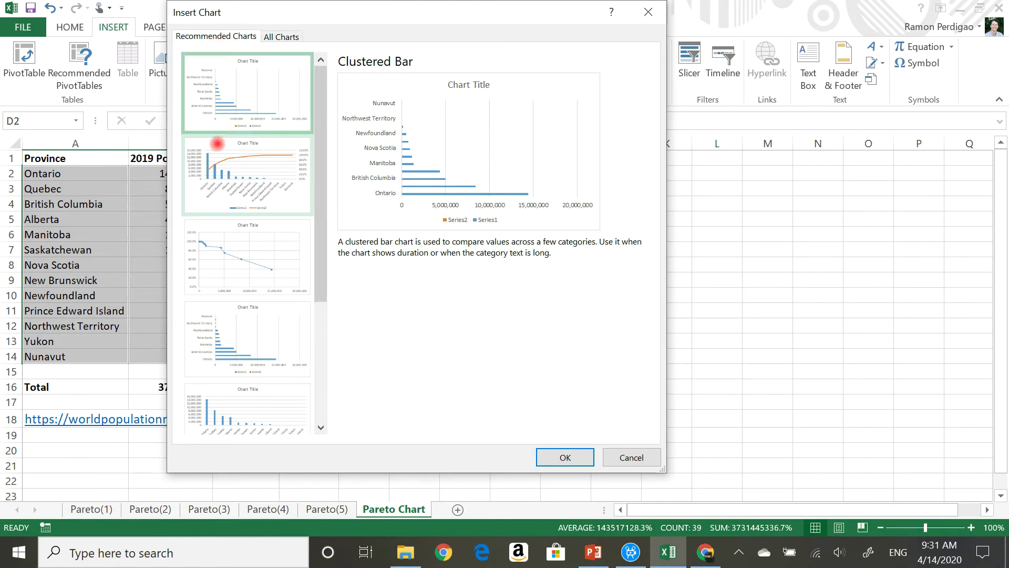
left_click(217, 143)
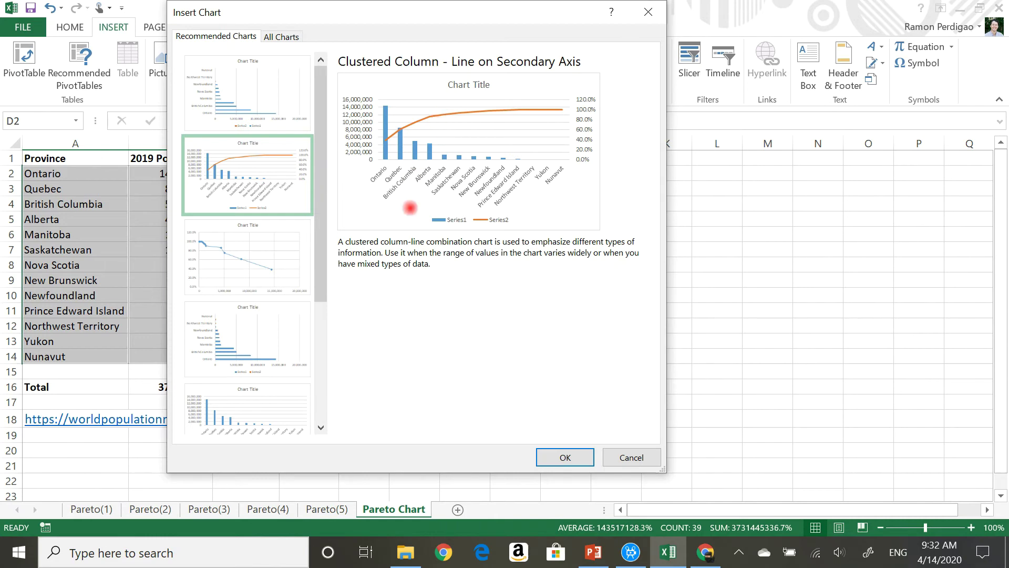
left_click(566, 455)
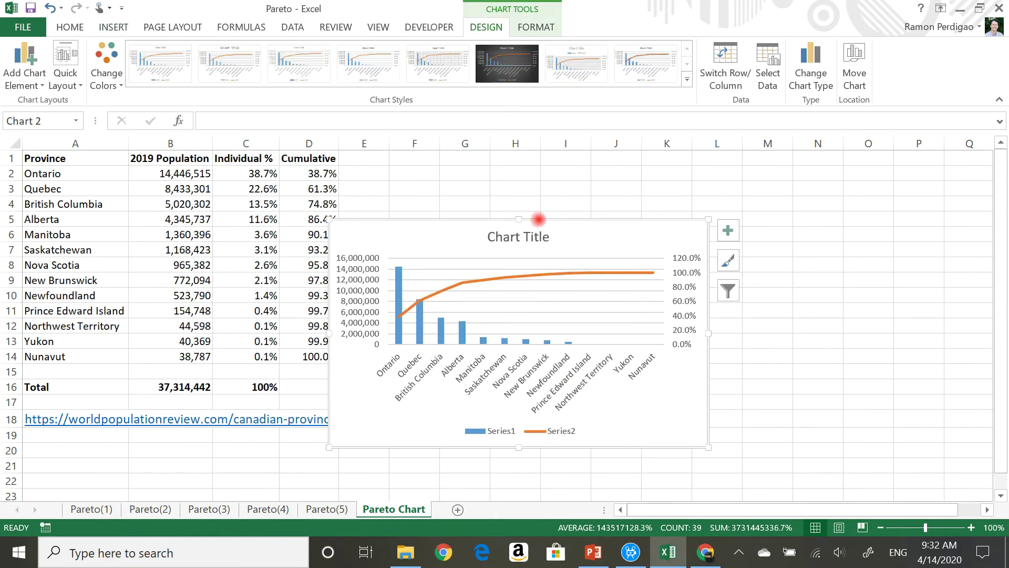
Step: Move the chart beside the table around columns F to M and enlarge it
left_click_drag(543, 225, 600, 170)
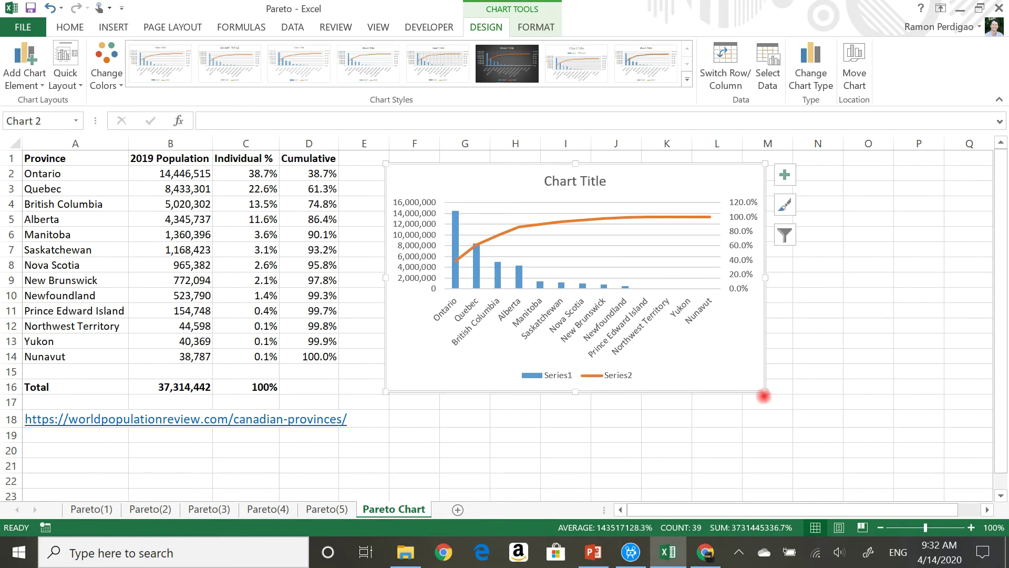
left_click_drag(767, 391, 841, 484)
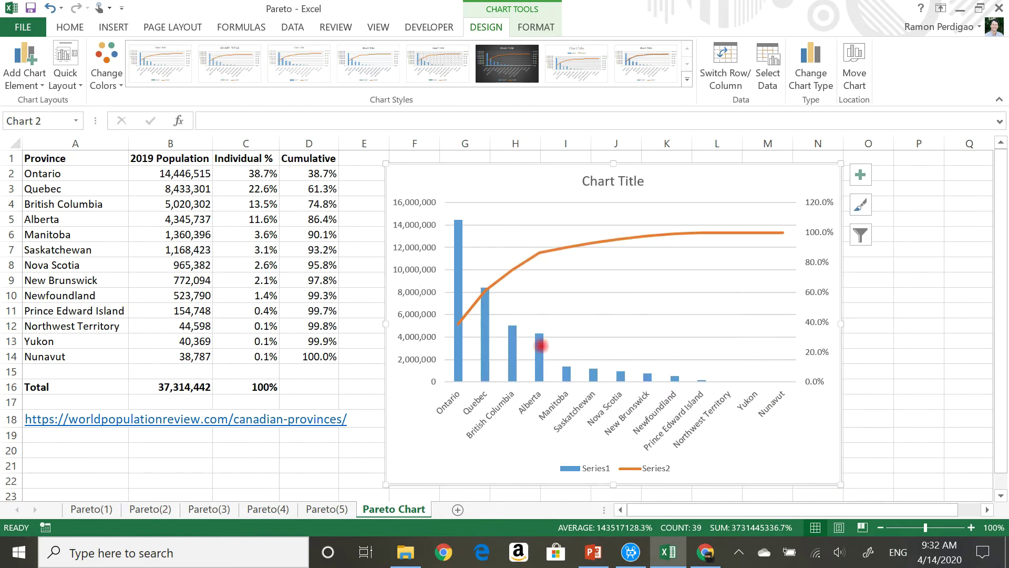
mouse_move(458, 232)
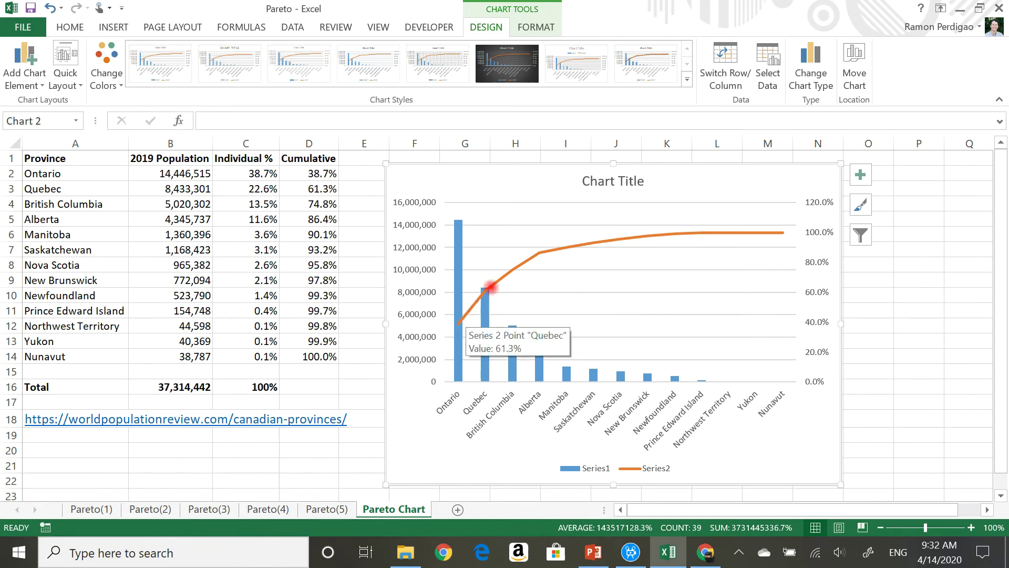
mouse_move(552, 250)
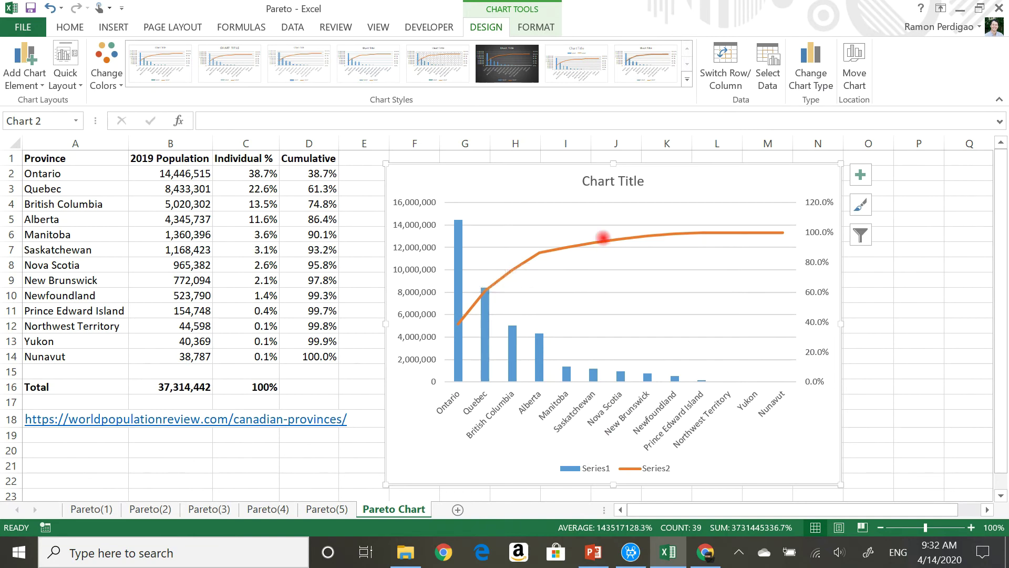
Step: Retitle the chart 'Pareto Chart of Canadaian Provinces and Territories'
double_click(604, 181)
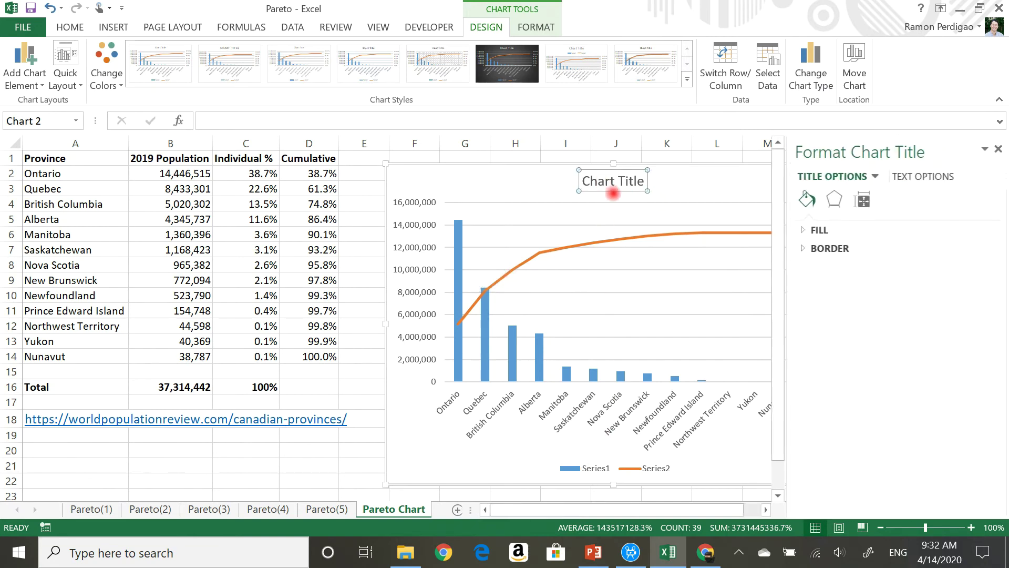
key("ctrl+a")
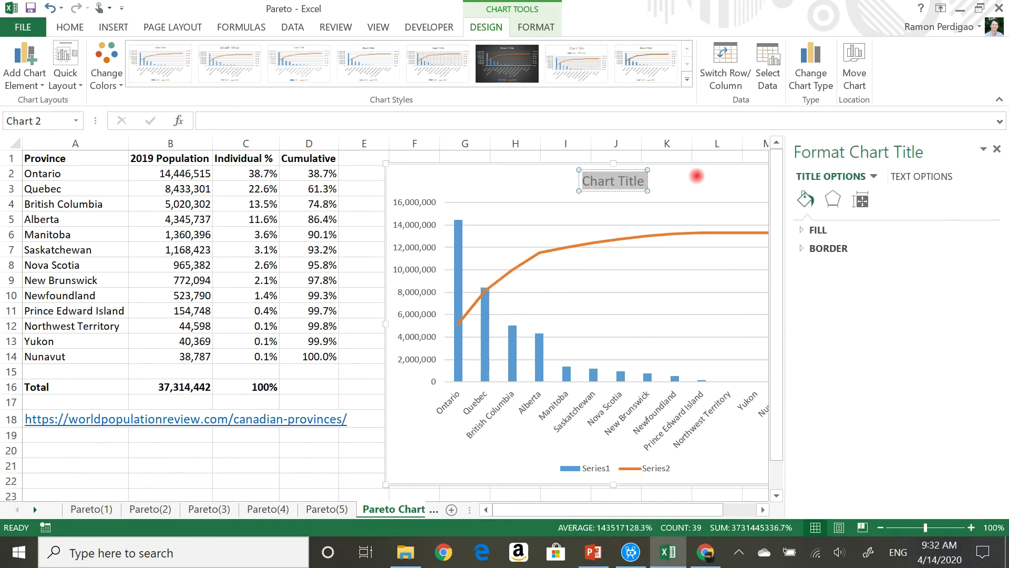
type("Paret")
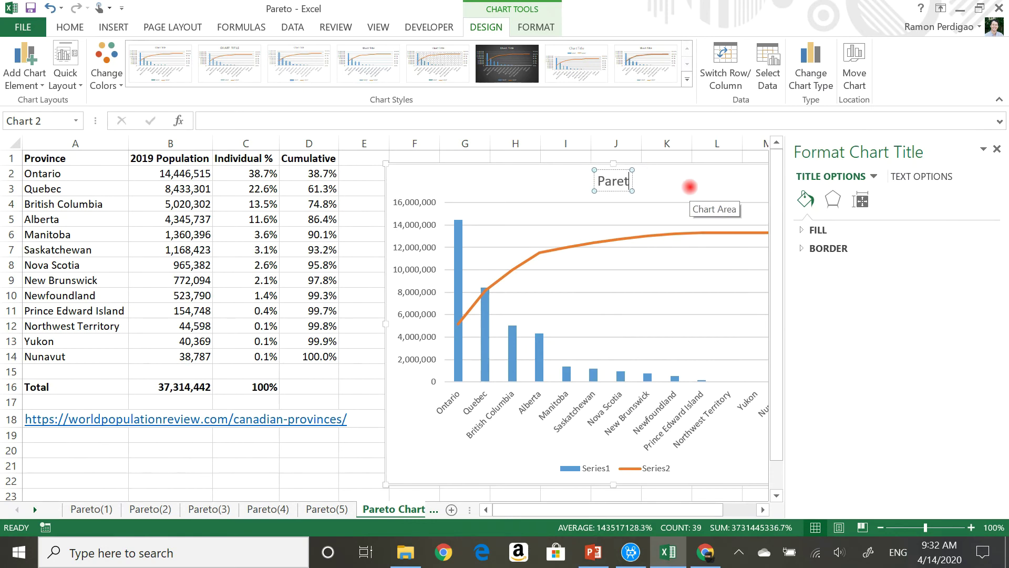
type("o Chart of Canad")
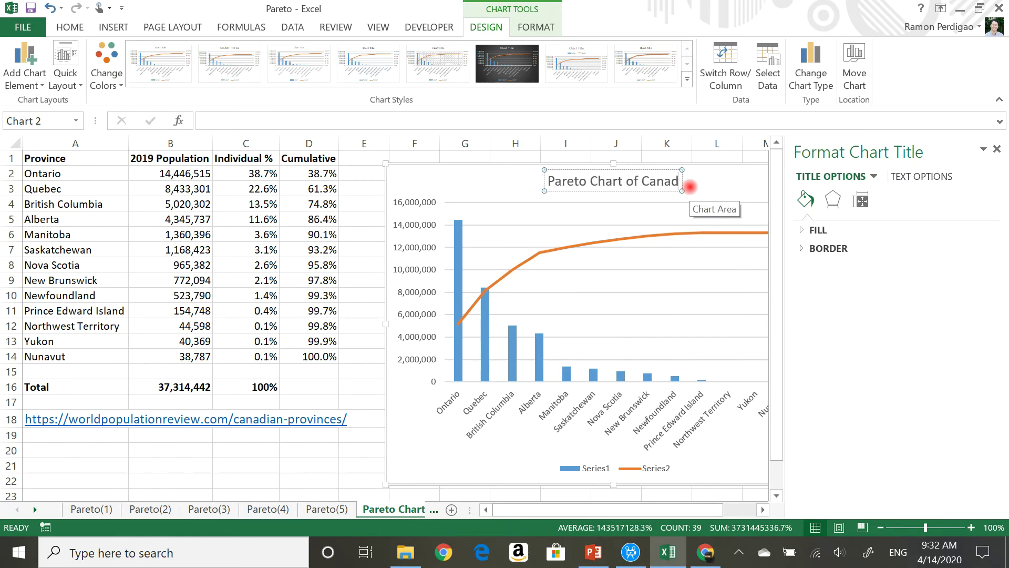
type("a")
type("ian")
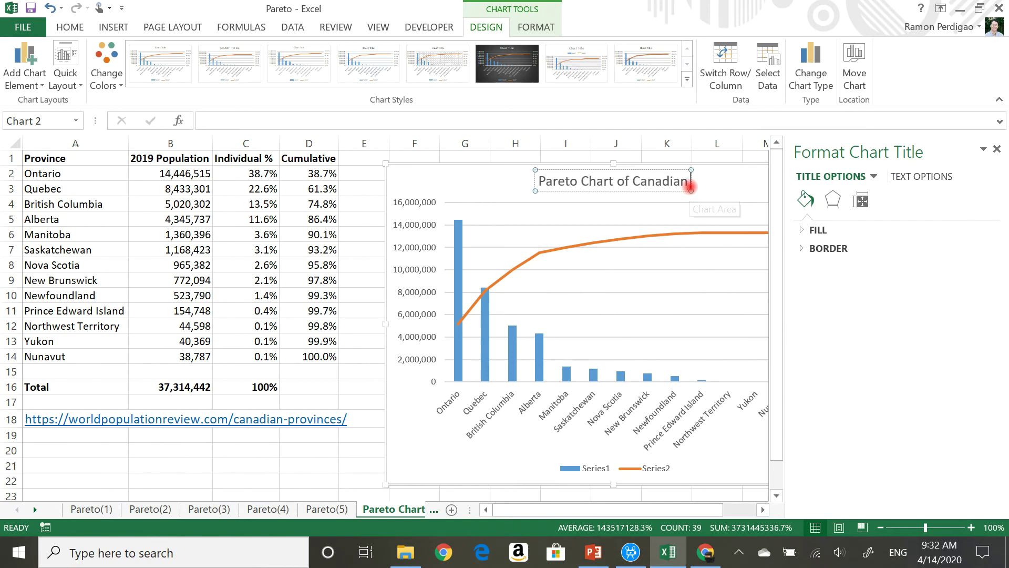
type(" Provinces")
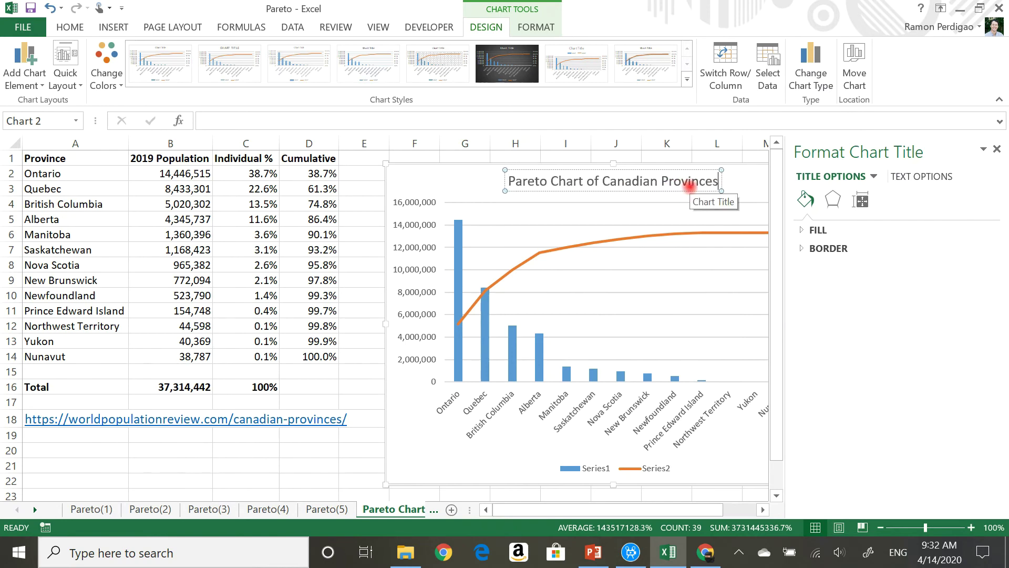
type(" and Territories")
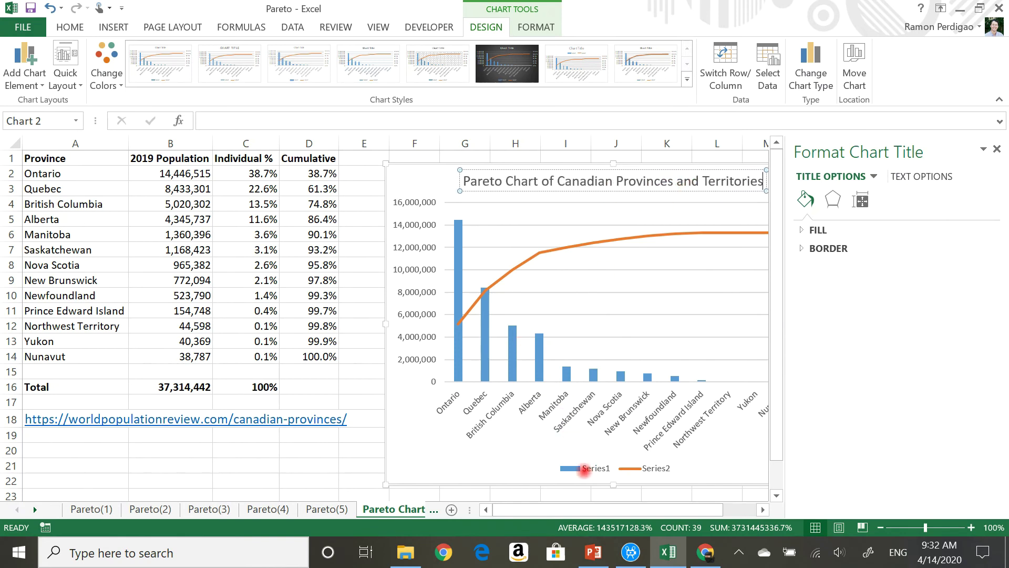
Step: Delete the Series1/Series2 legend from the chart
left_click(585, 468)
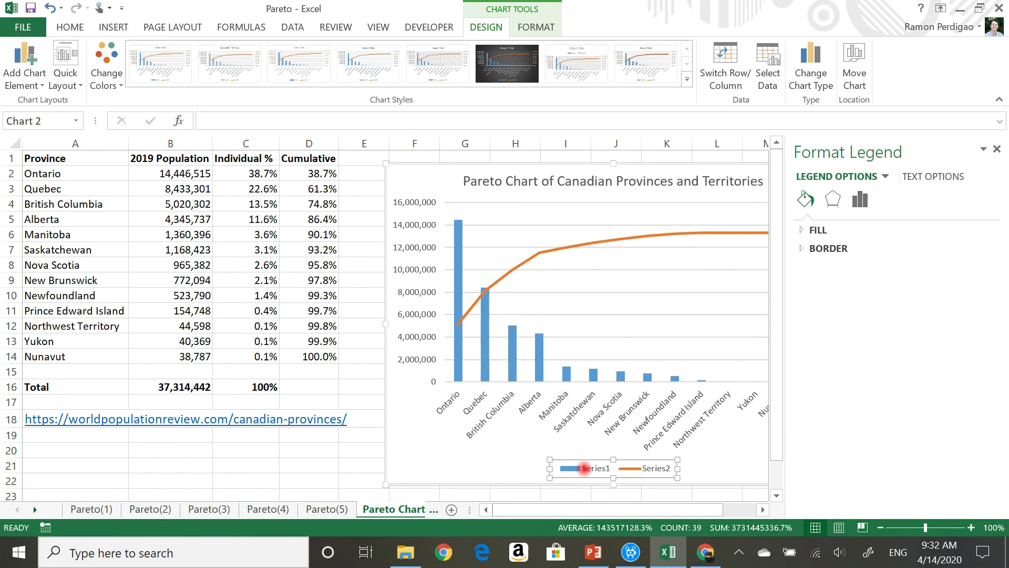
key("Delete")
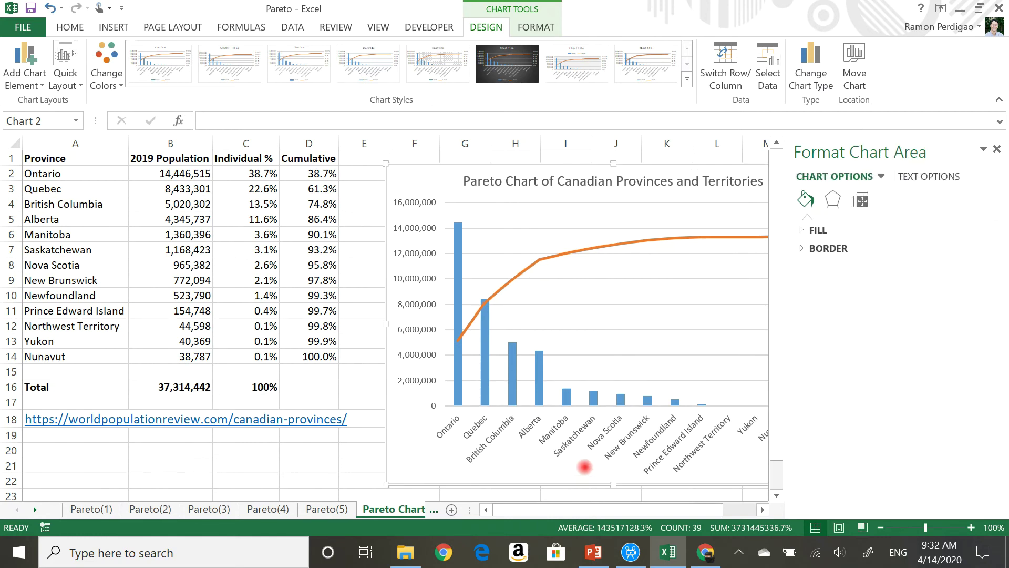
left_click(997, 149)
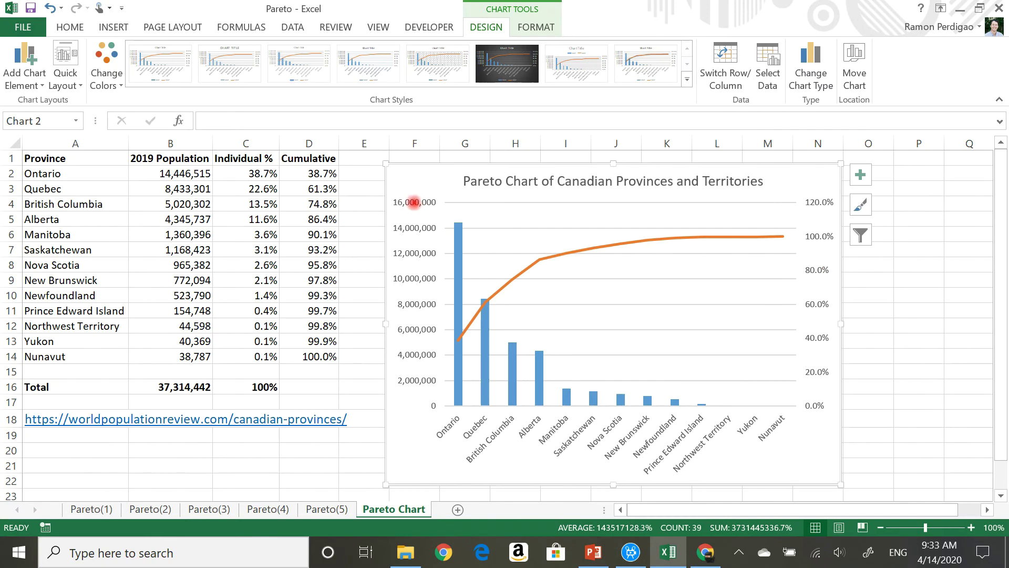
Step: Set the population axis display units to Thousands
double_click(414, 202)
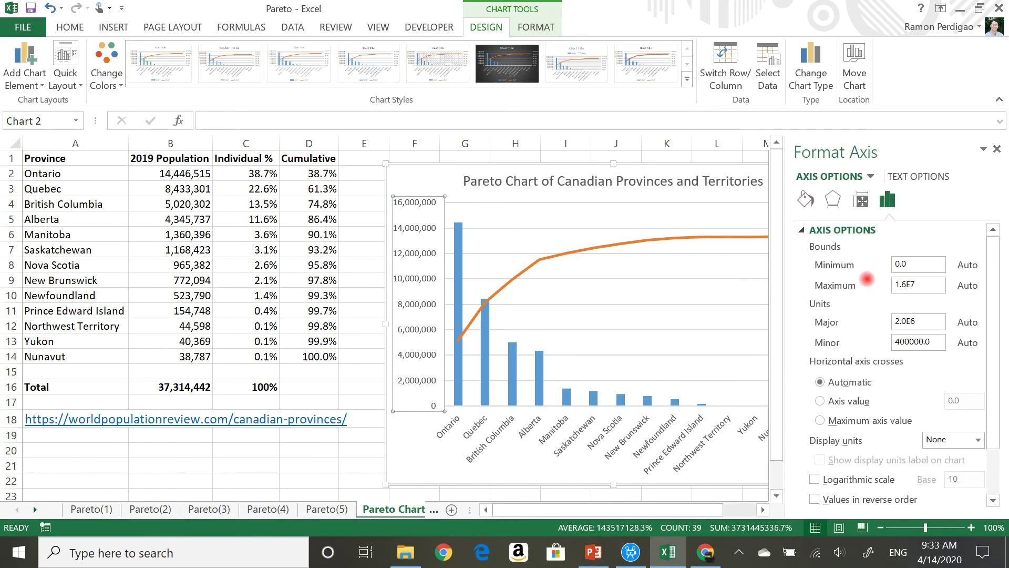
left_click(978, 441)
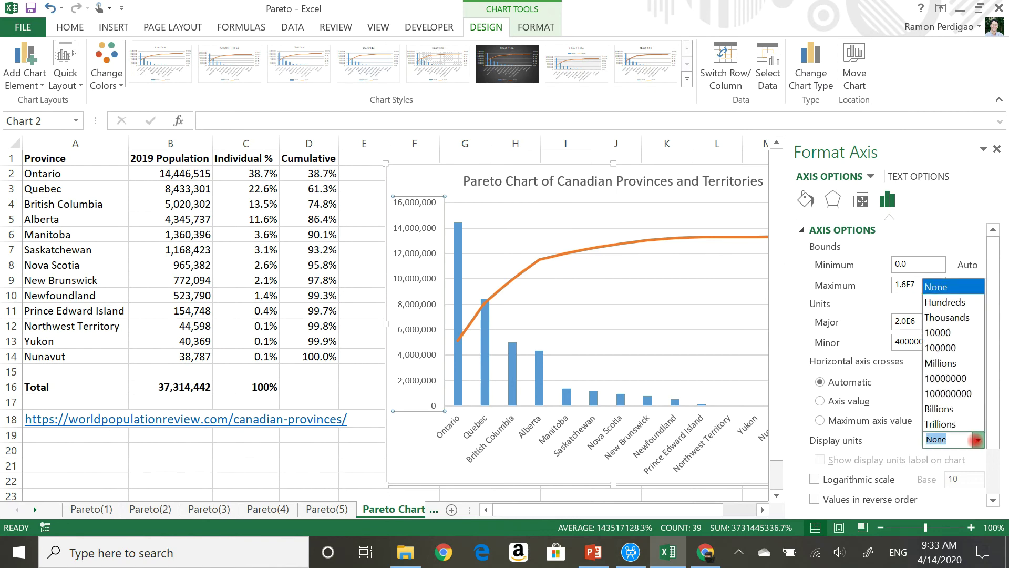
left_click(957, 317)
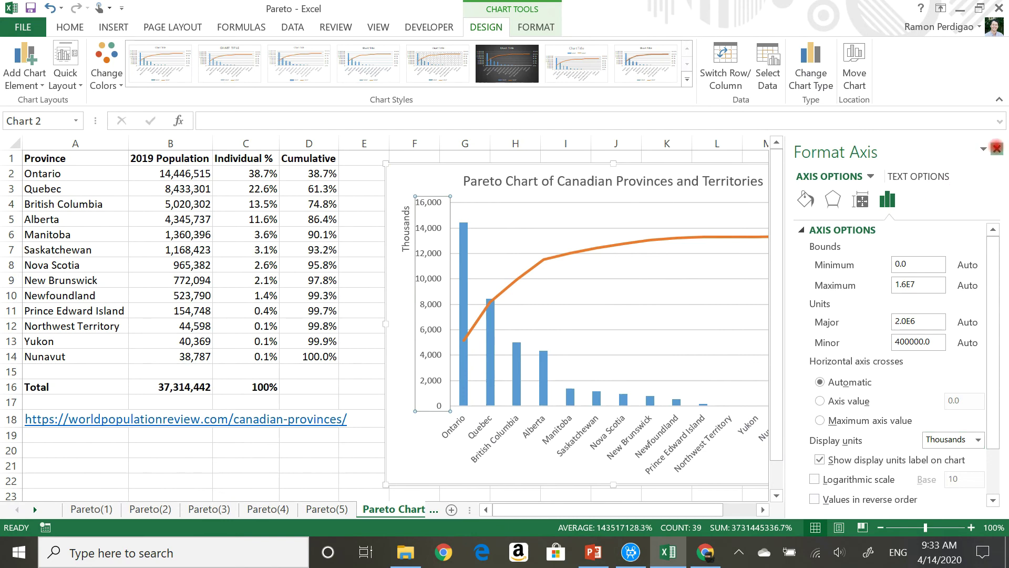
left_click(997, 149)
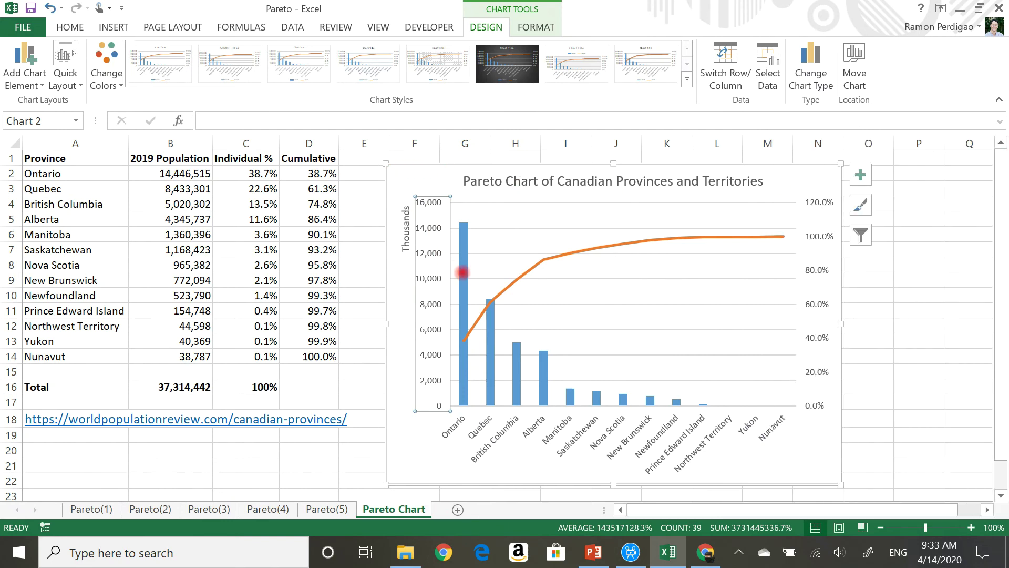
Step: Reduce the population columns' gap width to about 48% to widen the bars
double_click(462, 272)
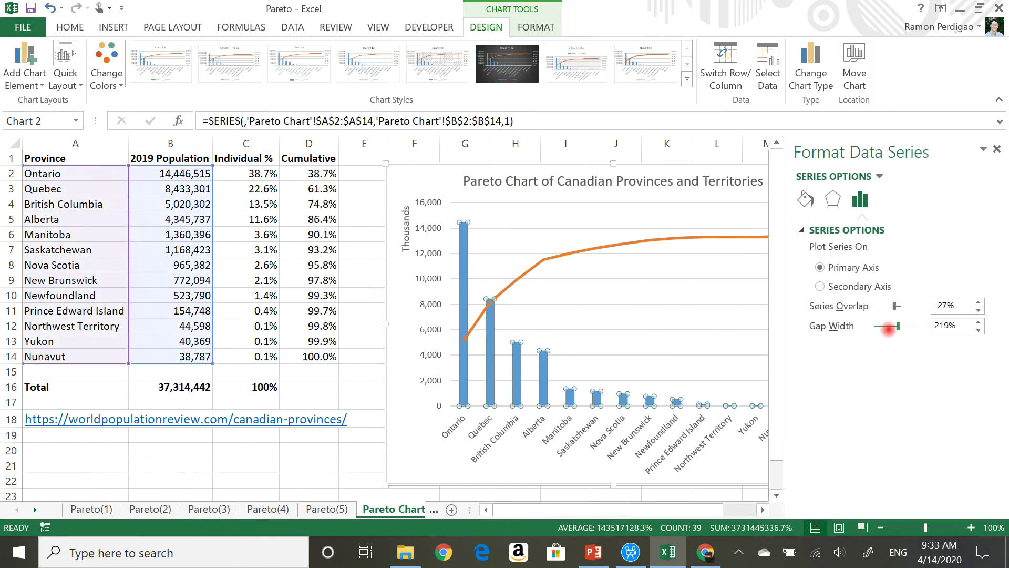
left_click_drag(893, 326, 877, 327)
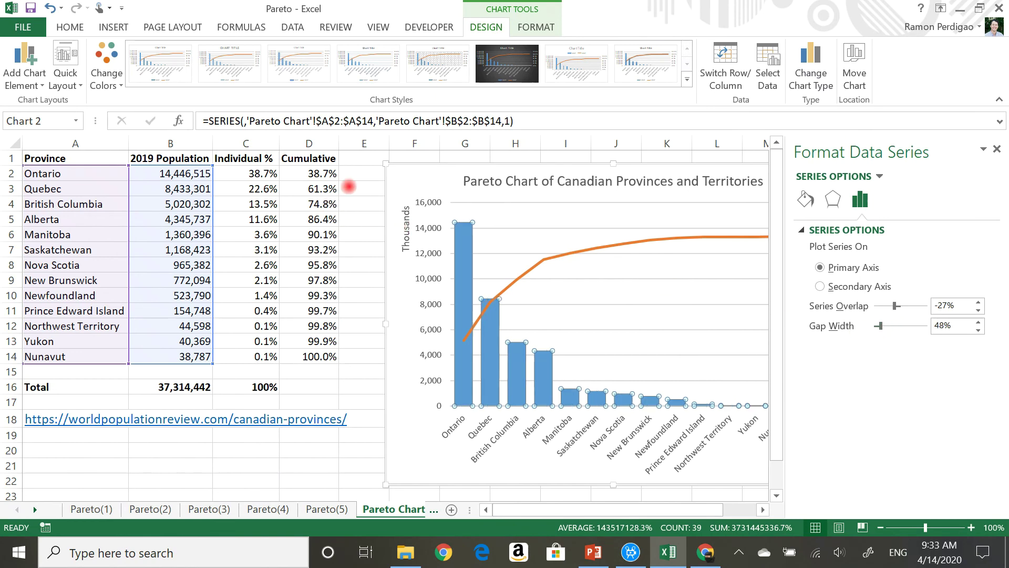
left_click(365, 160)
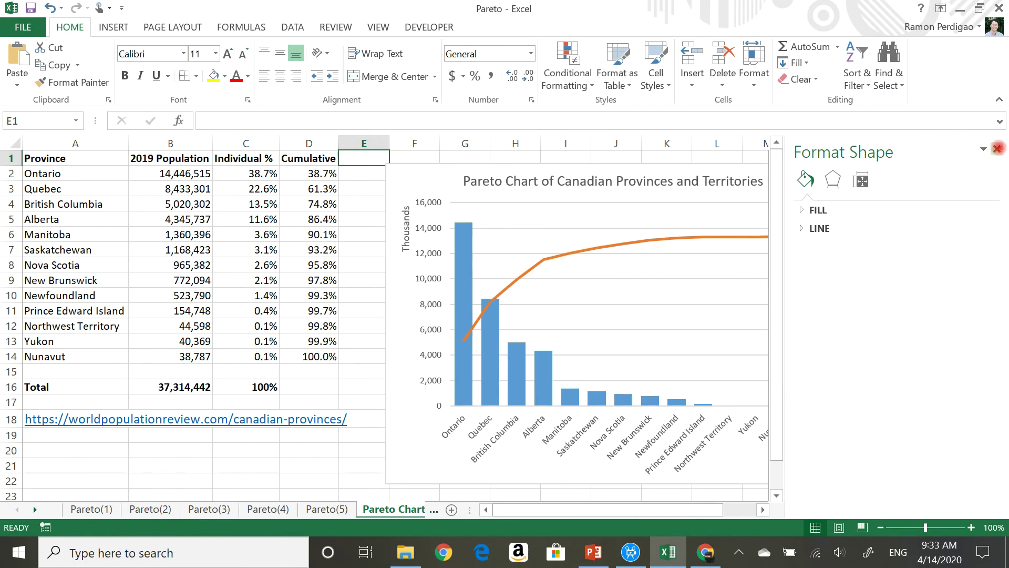
Step: Close the Format Shape pane, then review the top province rows and the cumulative formula in D4
left_click(997, 149)
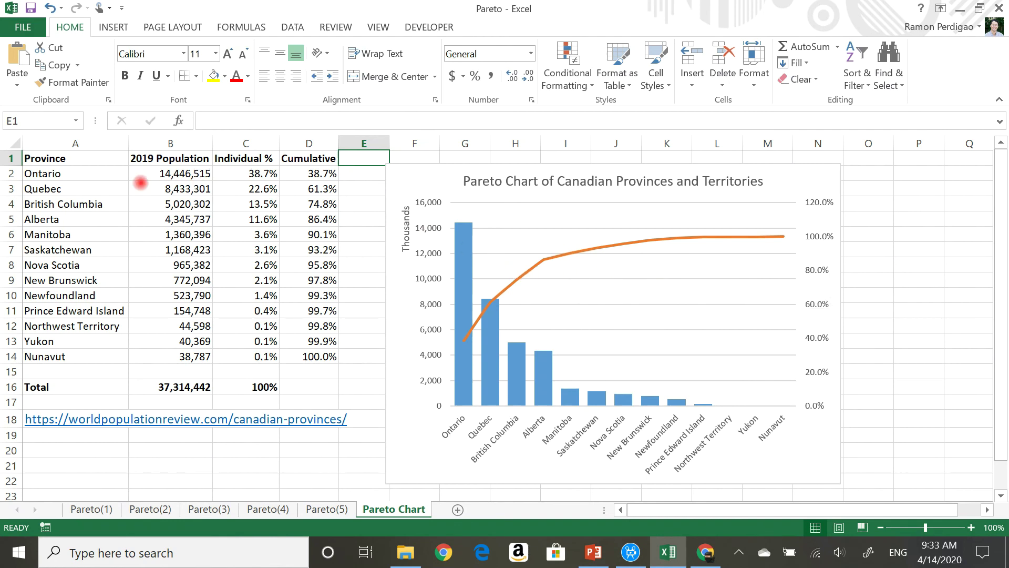
left_click_drag(72, 174, 311, 203)
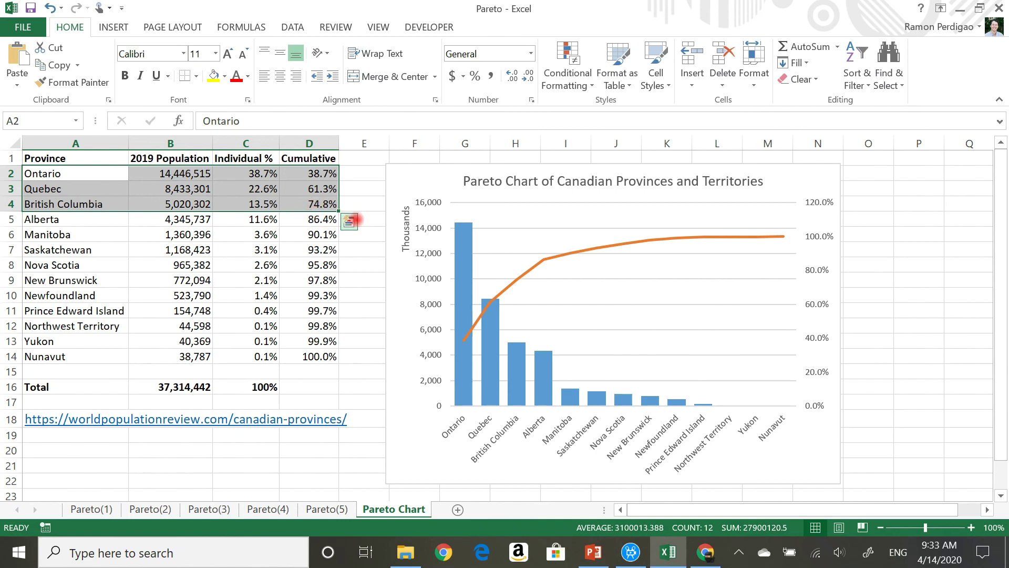
left_click(375, 159)
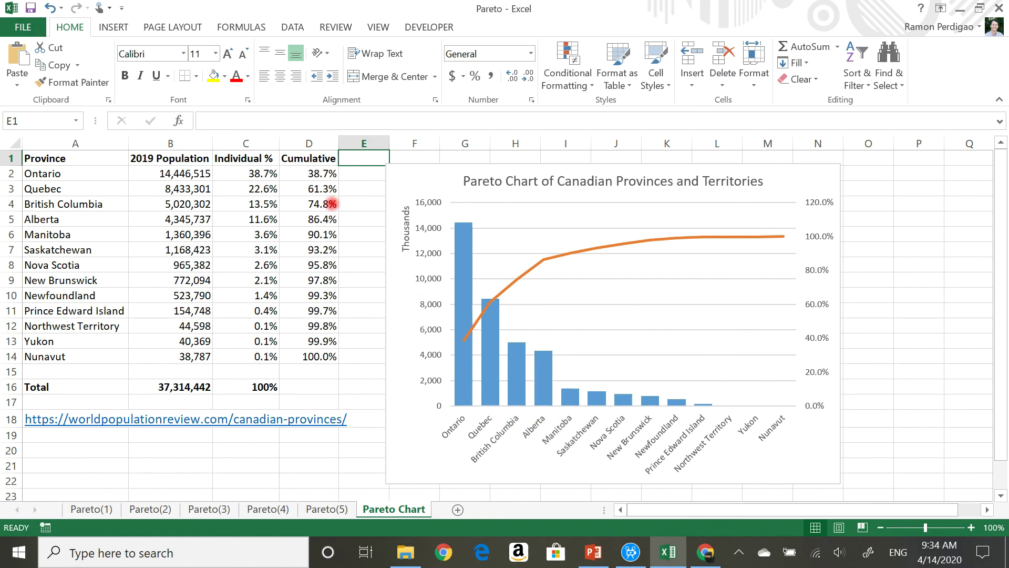
left_click(331, 204)
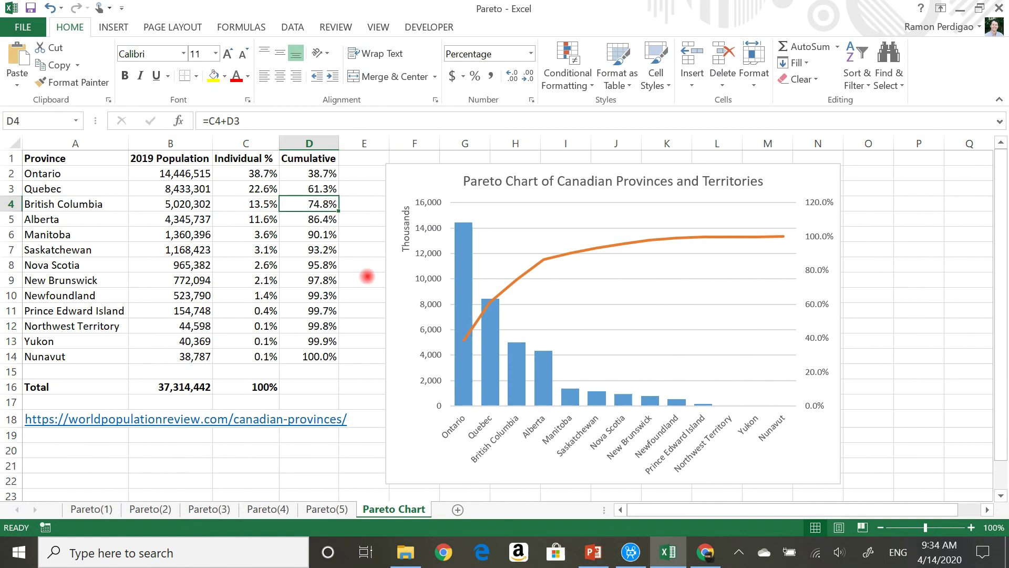